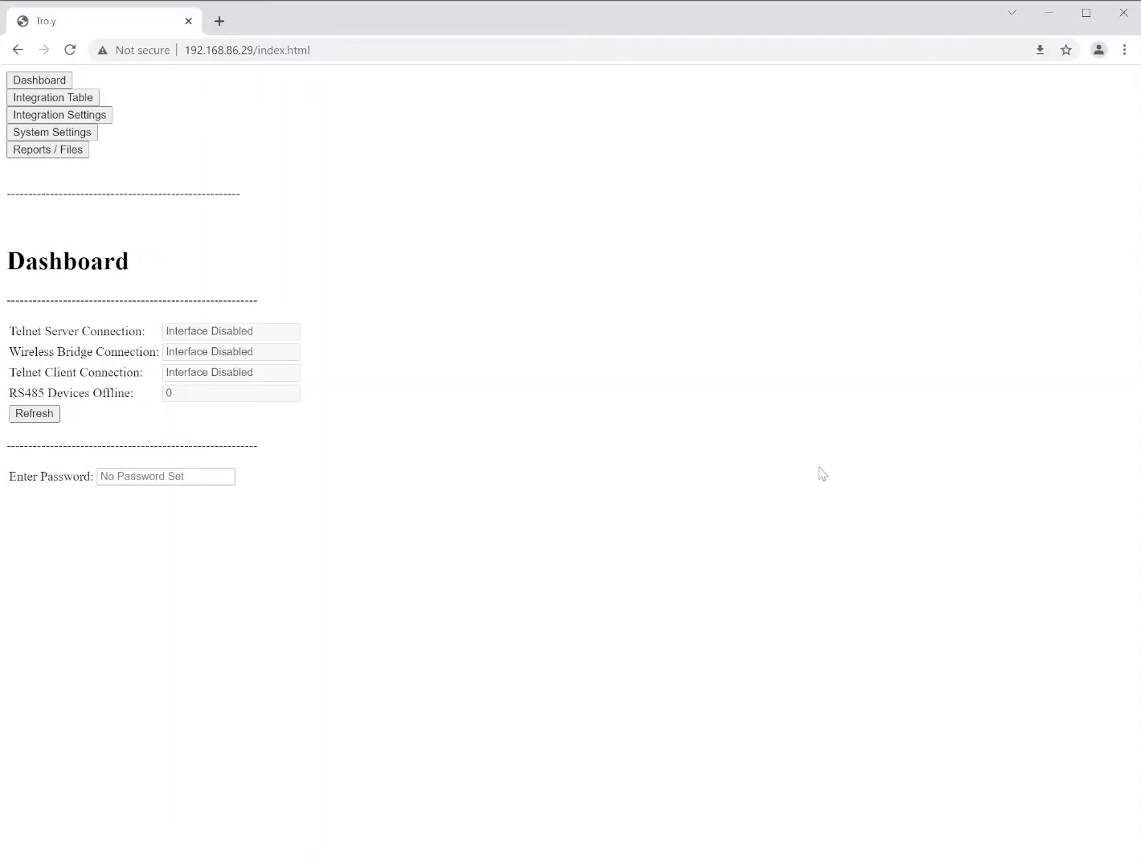
Review the System Settings page: firmware version 1.21 and the Firmware Update section
left_click(43, 135)
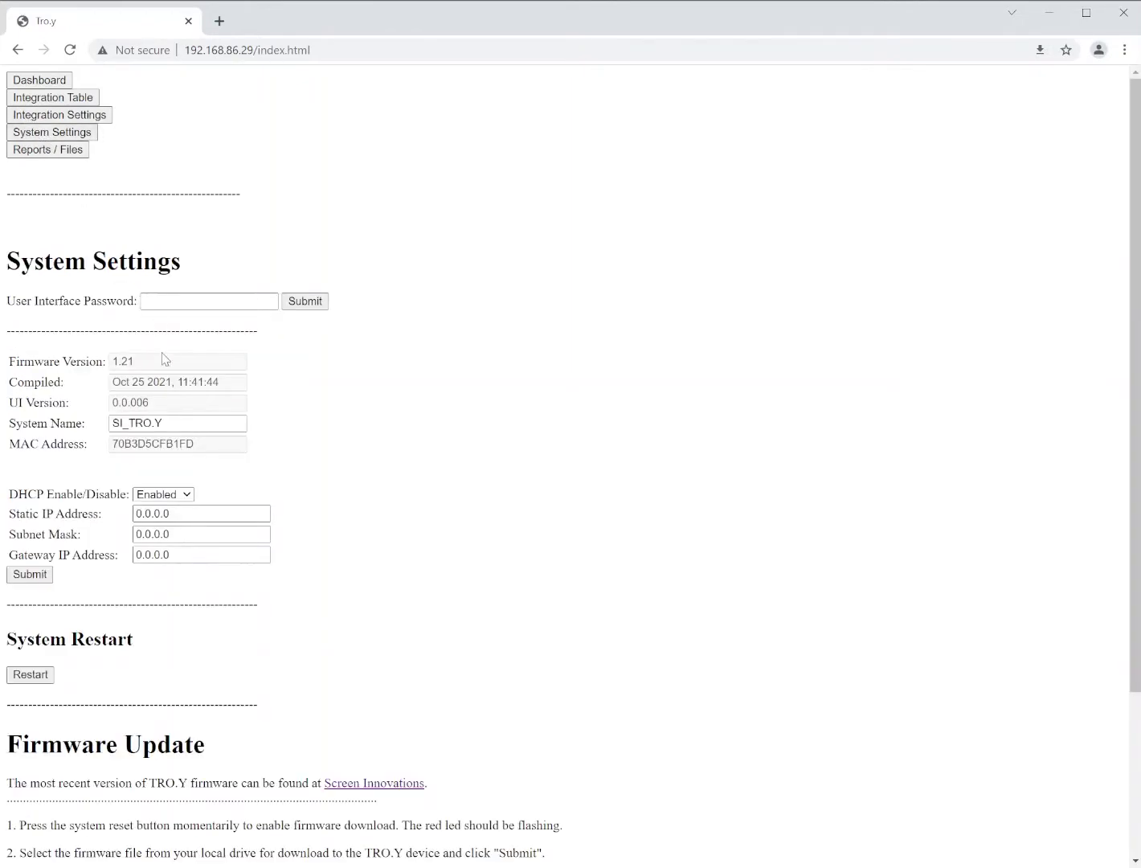
left_click_drag(157, 365, 111, 366)
scroll(475, 480, "down", 2)
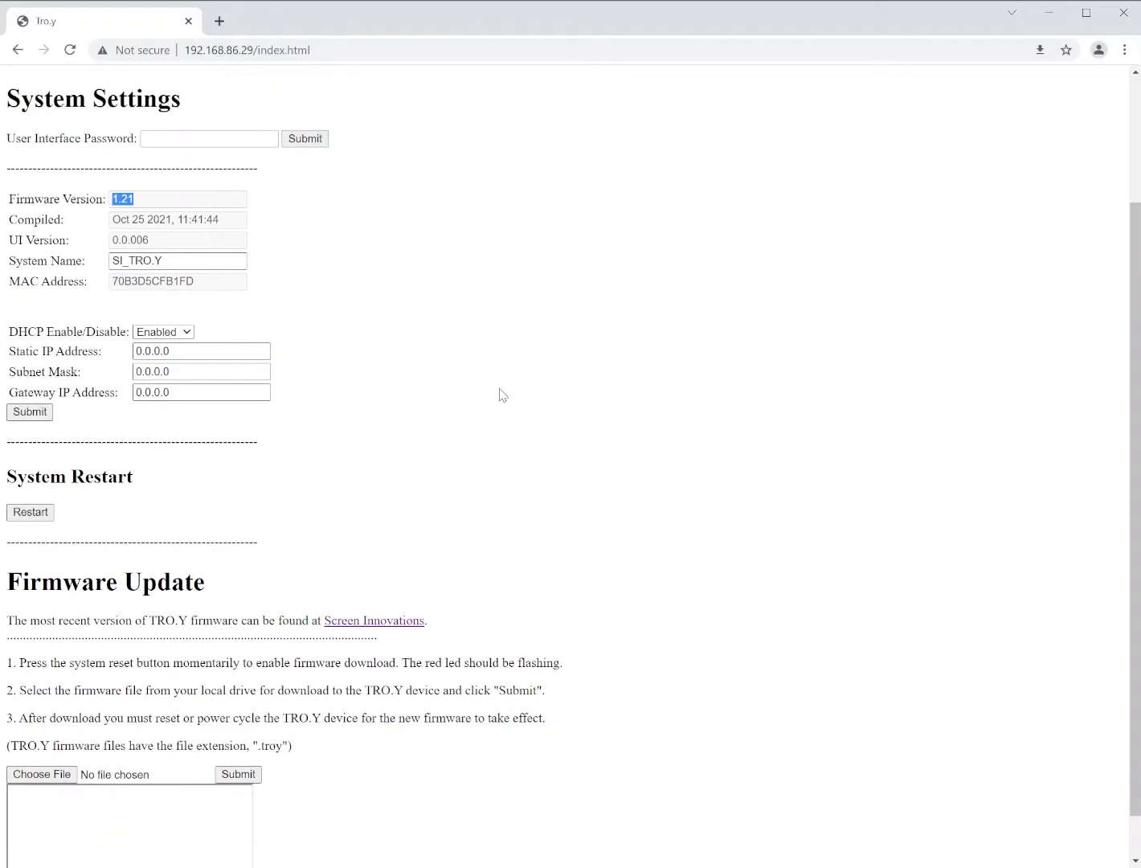
scroll(386, 566, "down", 1)
left_click_drag(8, 532, 197, 532)
left_click(197, 532)
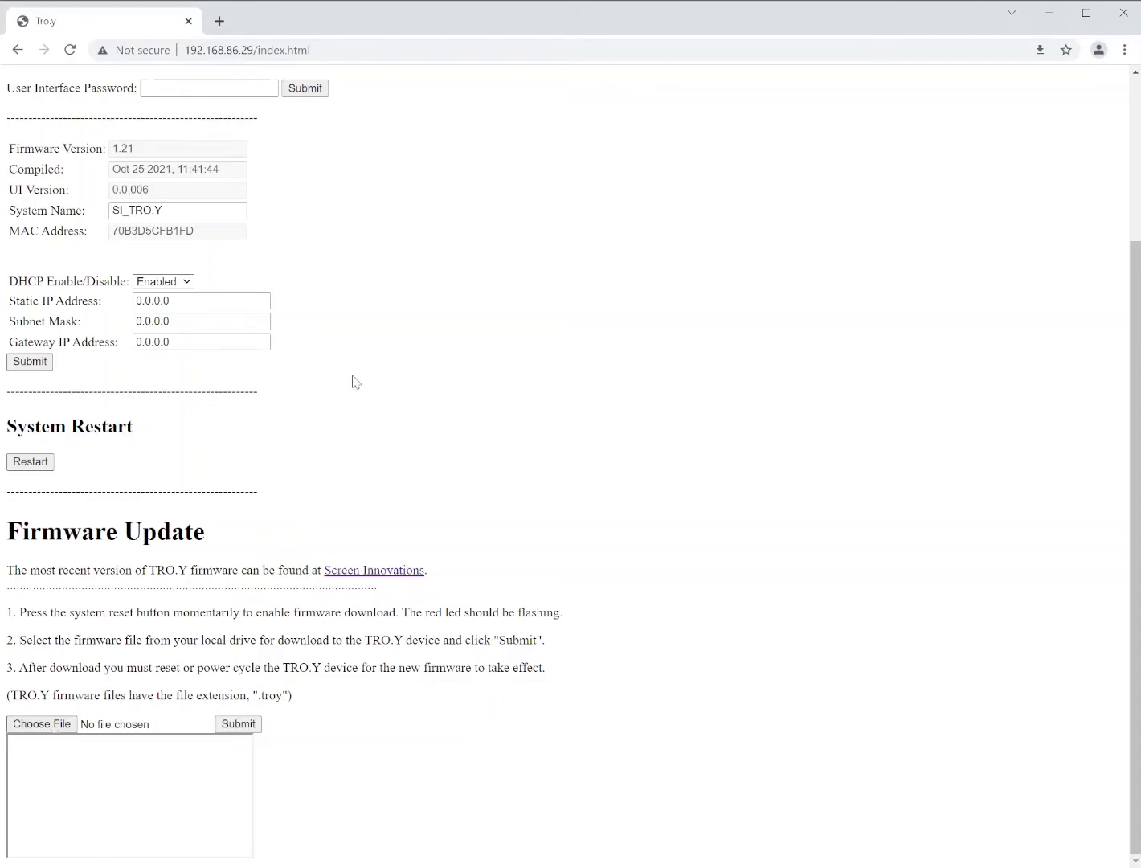
scroll(361, 378, "up", 1)
scroll(361, 378, "up", 2)
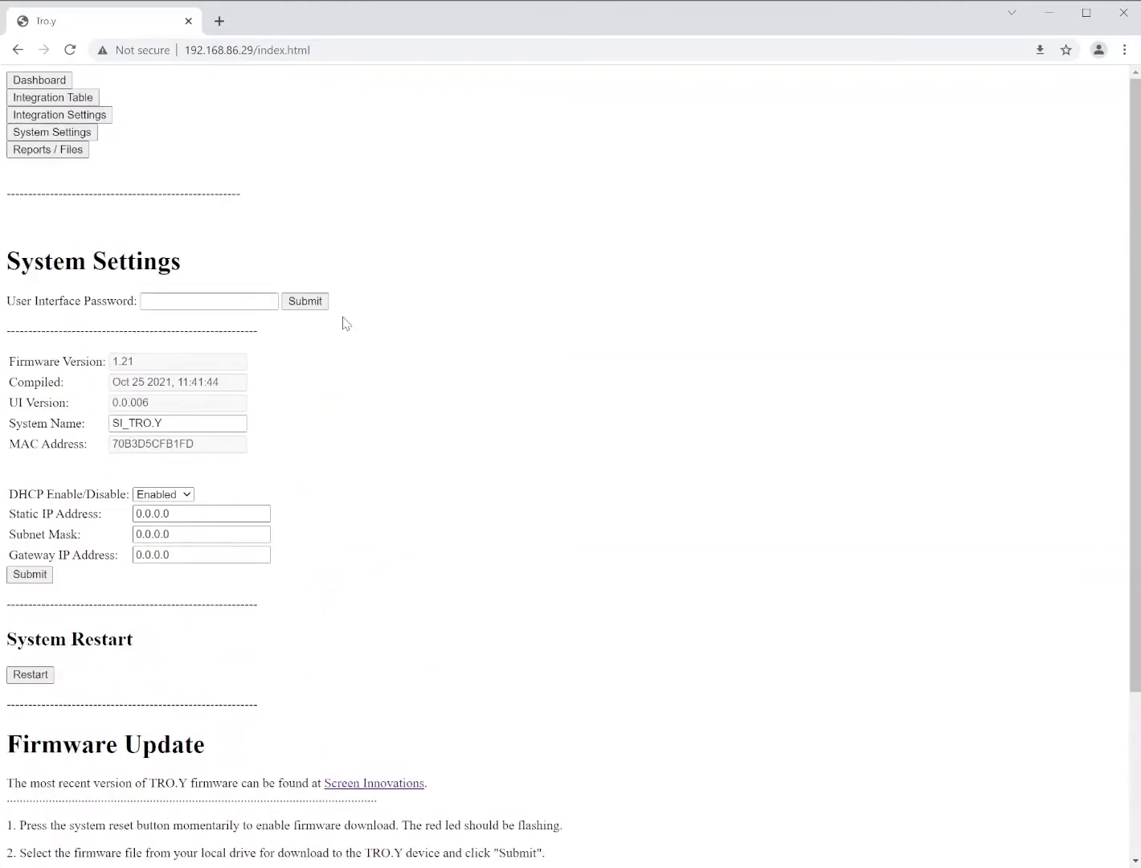
On Integration Settings, enable the Telnet Server interface on TCP port 23
left_click(53, 118)
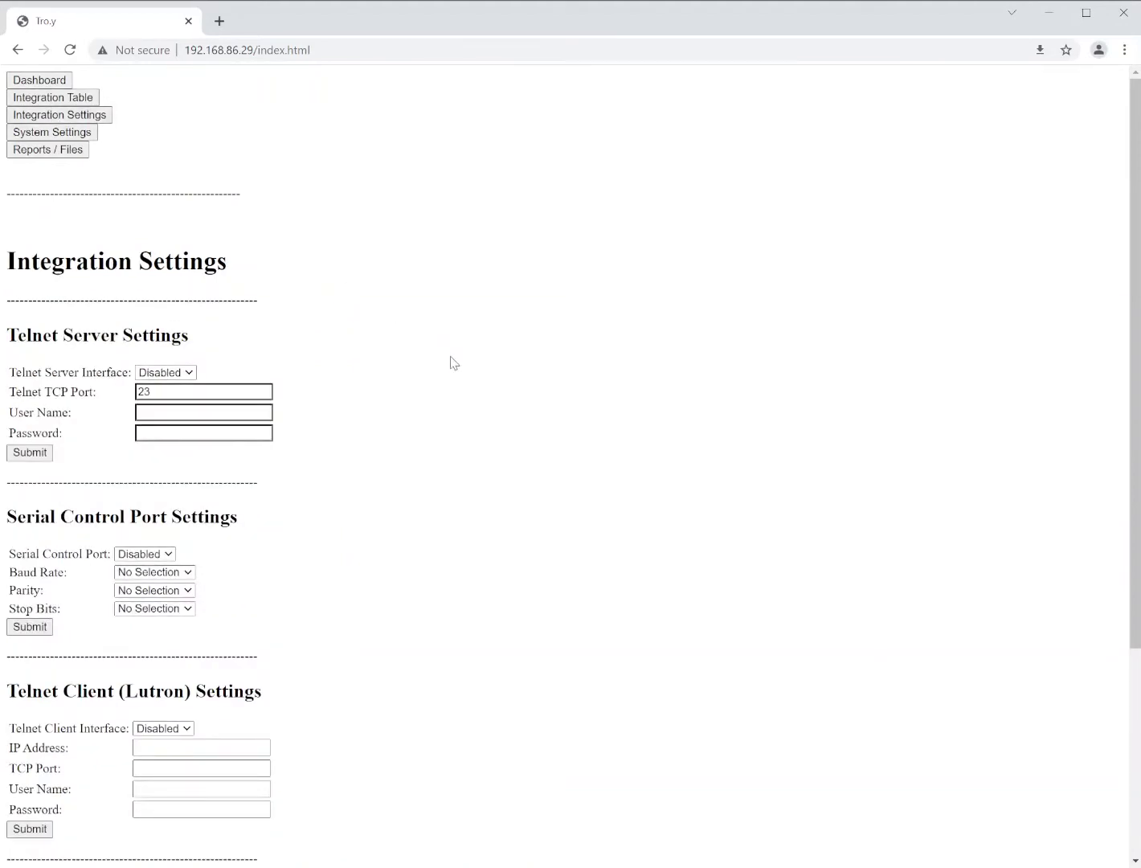
scroll(455, 368, "down", 3)
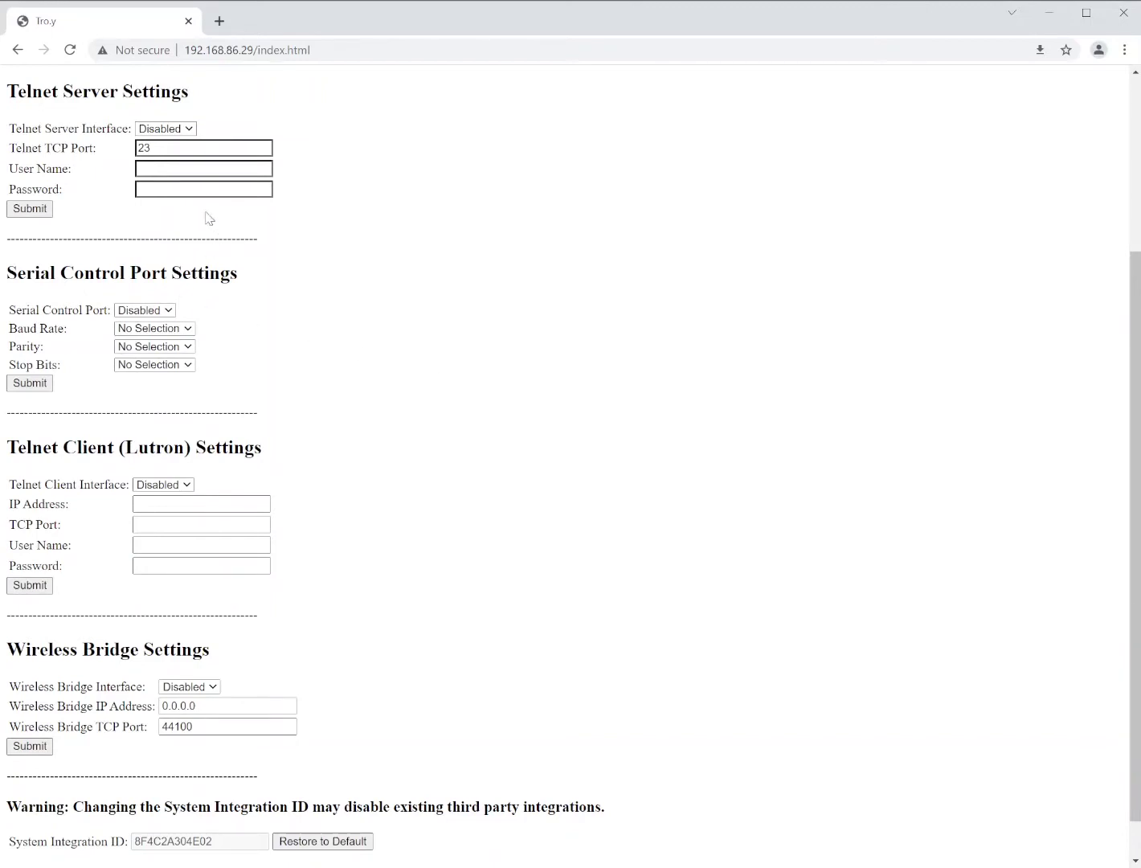
left_click(189, 130)
left_click(173, 154)
left_click_drag(168, 148, 127, 144)
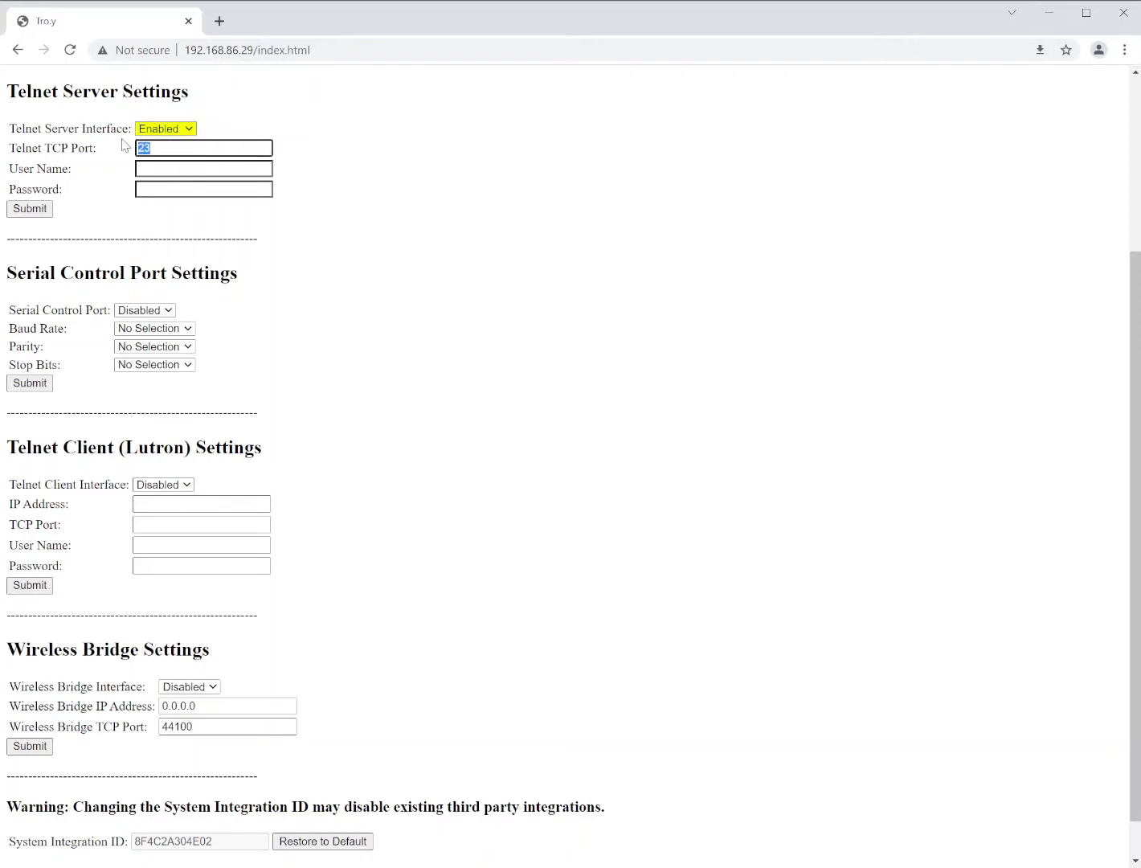
Enter the telnet user name and password and submit the Telnet settings
left_click(191, 168)
type("Telnet1")
left_click(181, 189)
type("Password1")
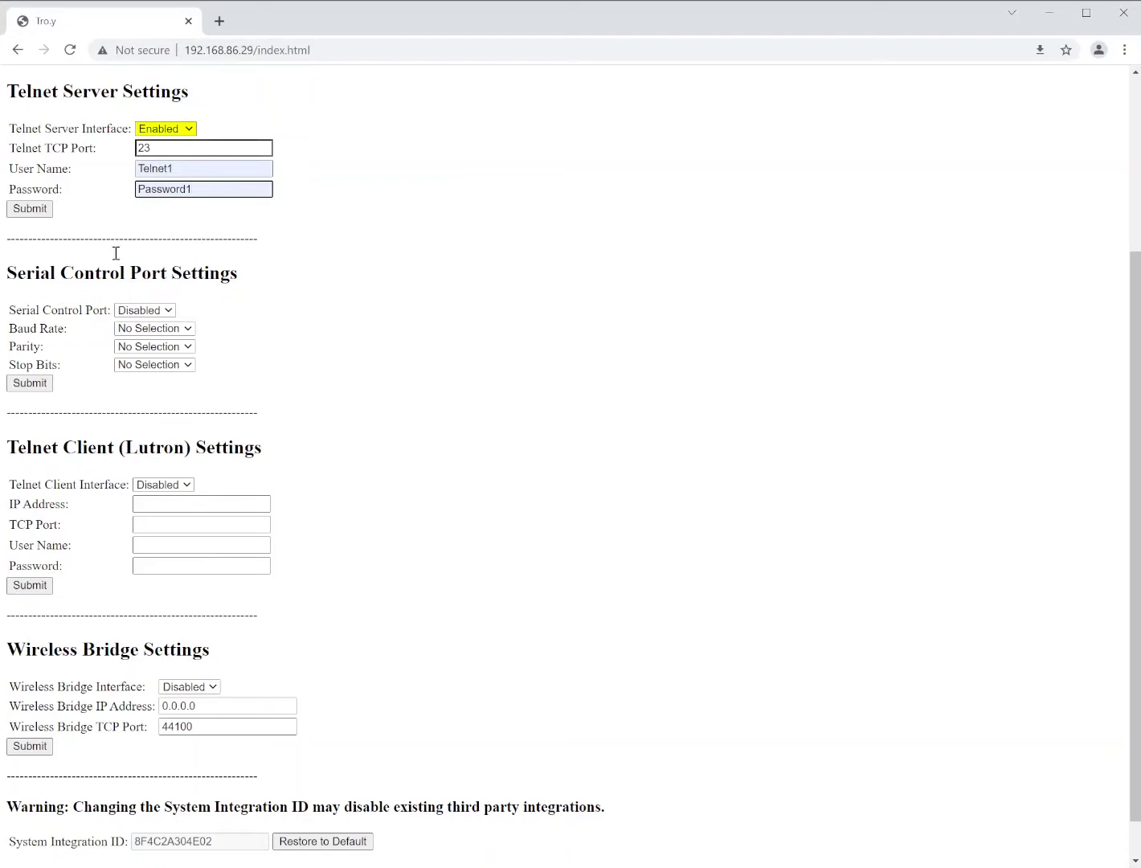
left_click(30, 210)
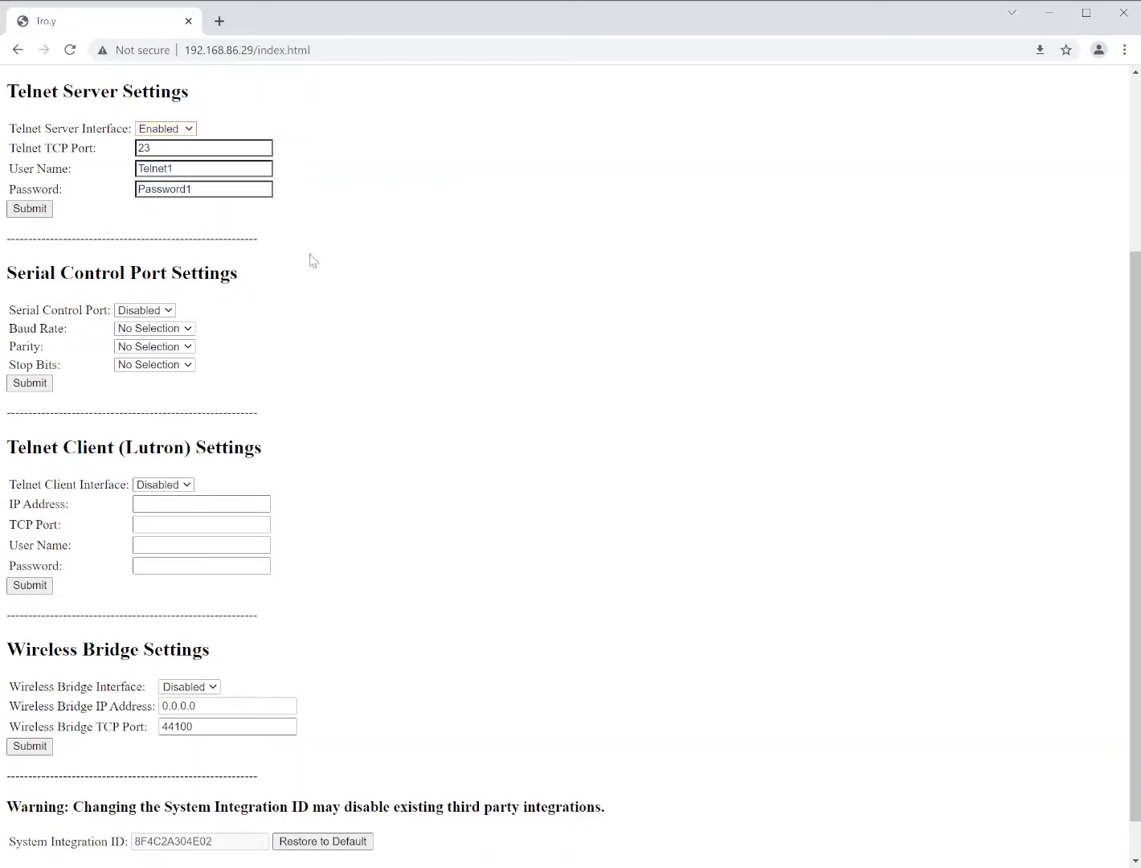
left_click_drag(239, 274, 24, 274)
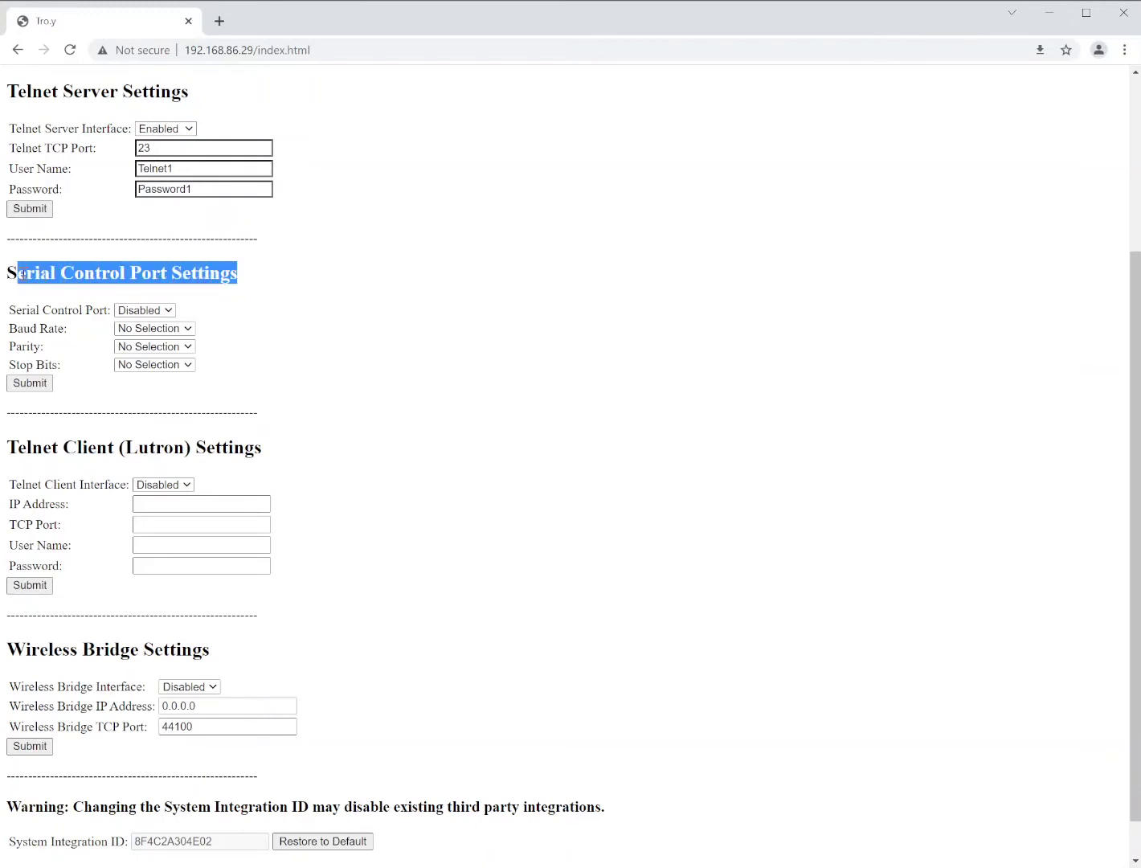
left_click(305, 309)
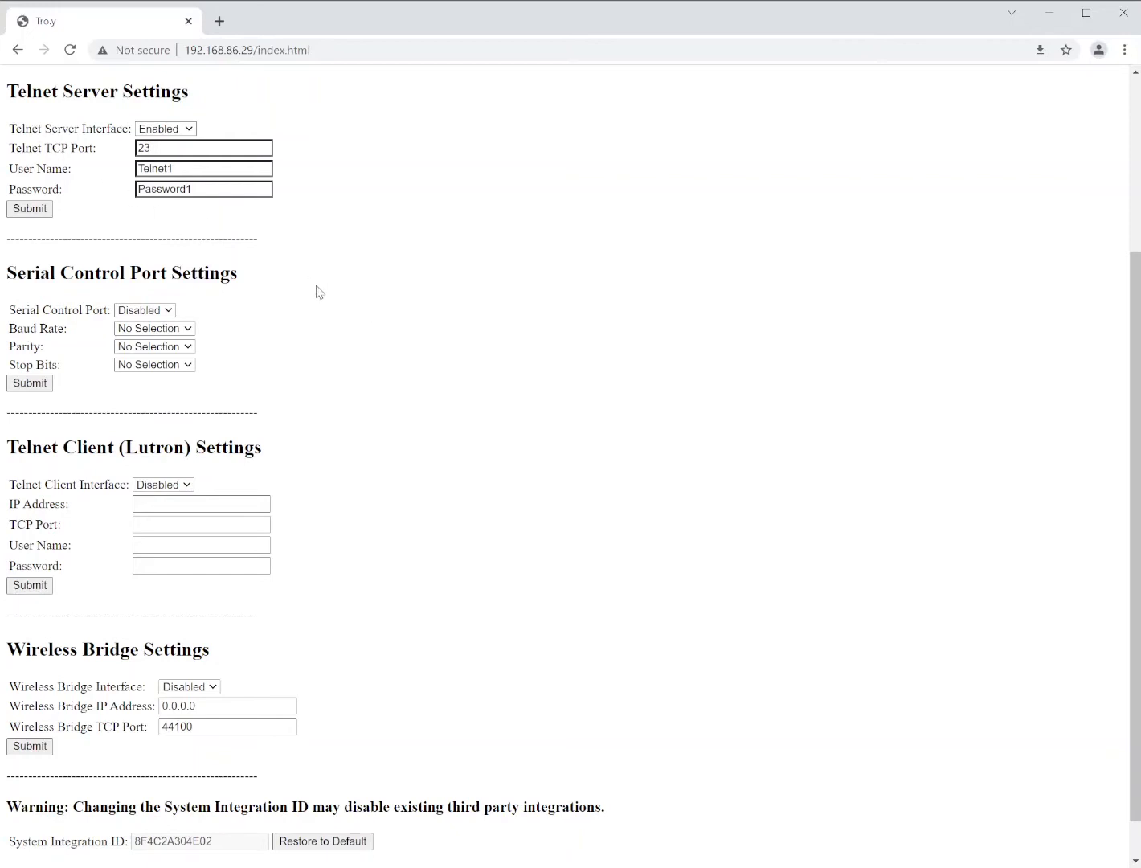
scroll(308, 438, "down", 1)
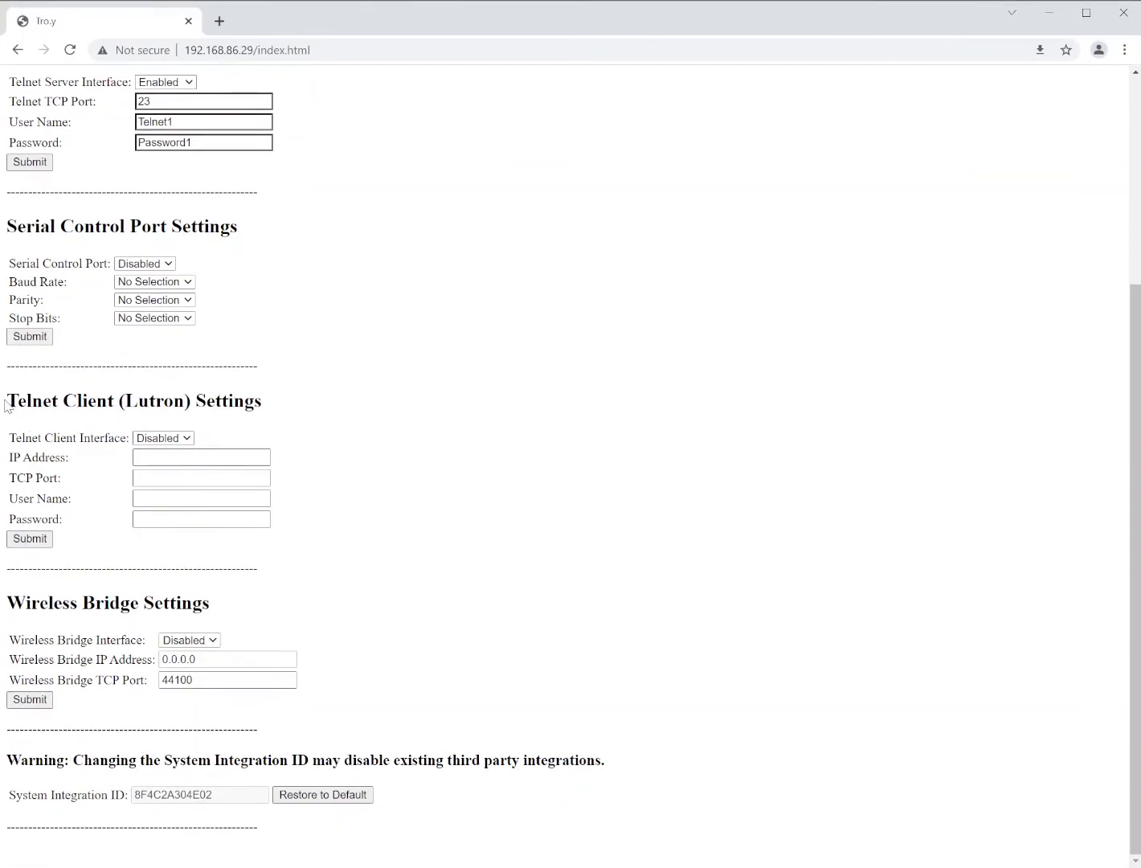
left_click_drag(8, 402, 279, 405)
left_click(382, 418)
left_click_drag(8, 601, 234, 596)
left_click(370, 620)
Open the Aggregate Integration Table showing default groups FFFFF0–FFFFF3, not yet committed
scroll(380, 667, "up", 4)
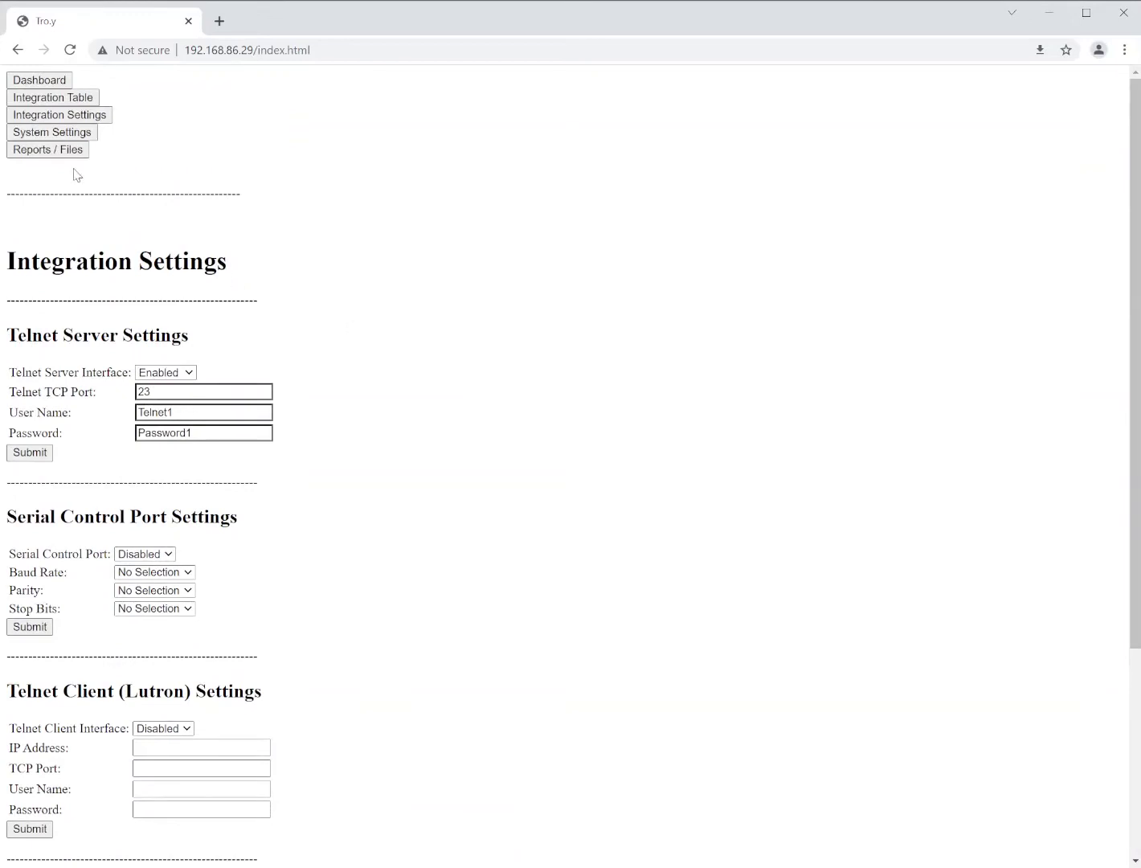
left_click(58, 101)
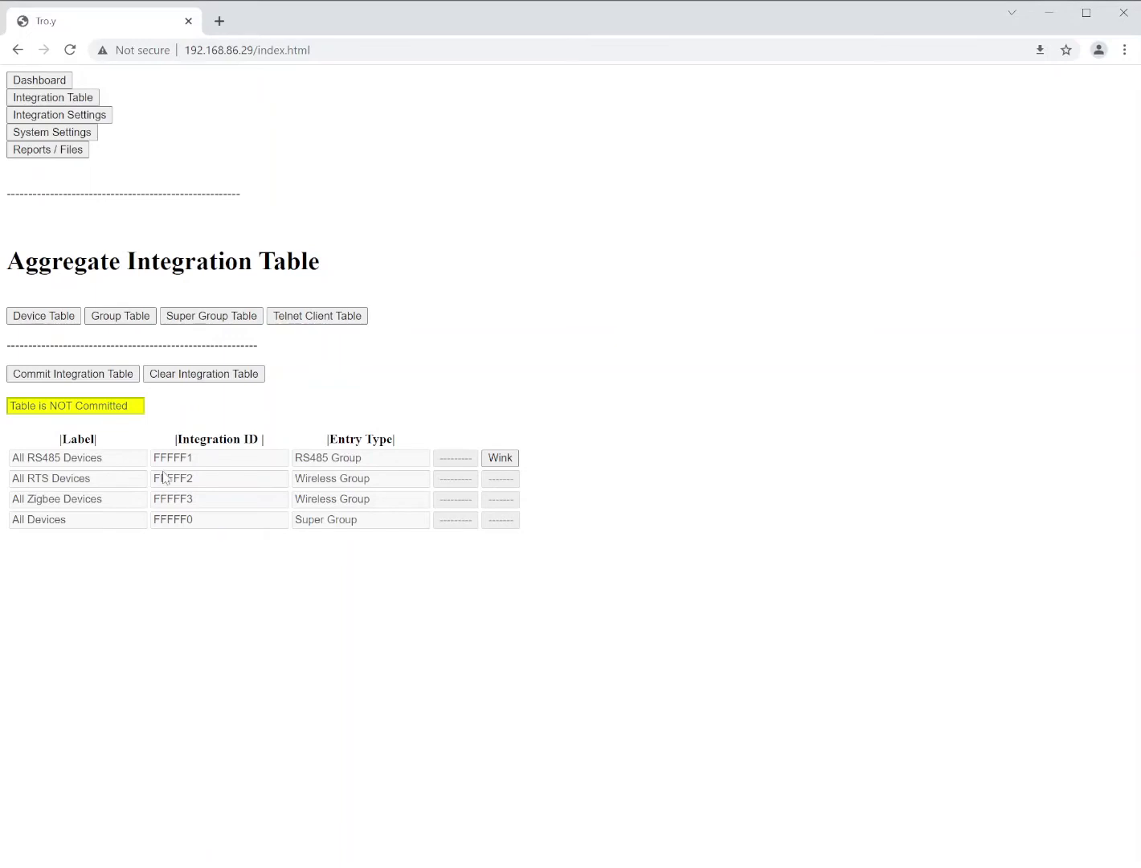
Run RS485 discovery from the Device Table and import the found motors 072C71 and 0727F8
left_click(42, 322)
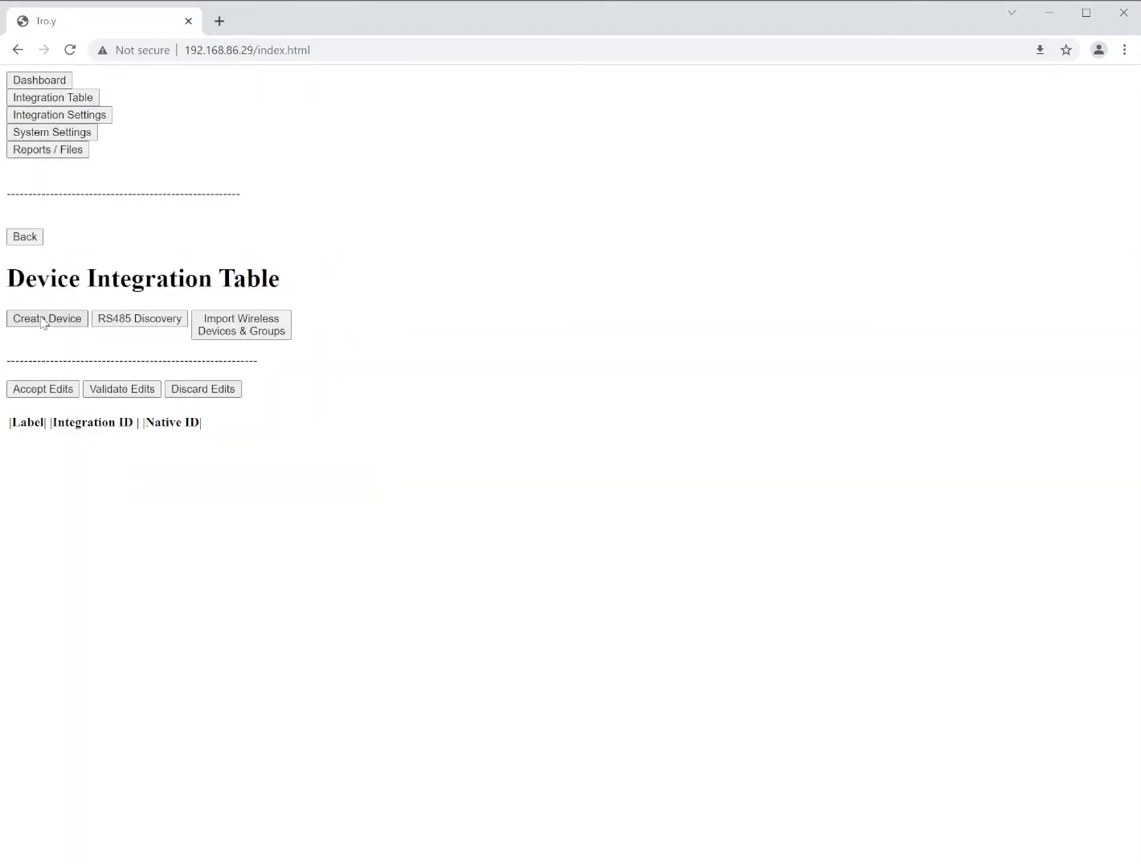
left_click(134, 324)
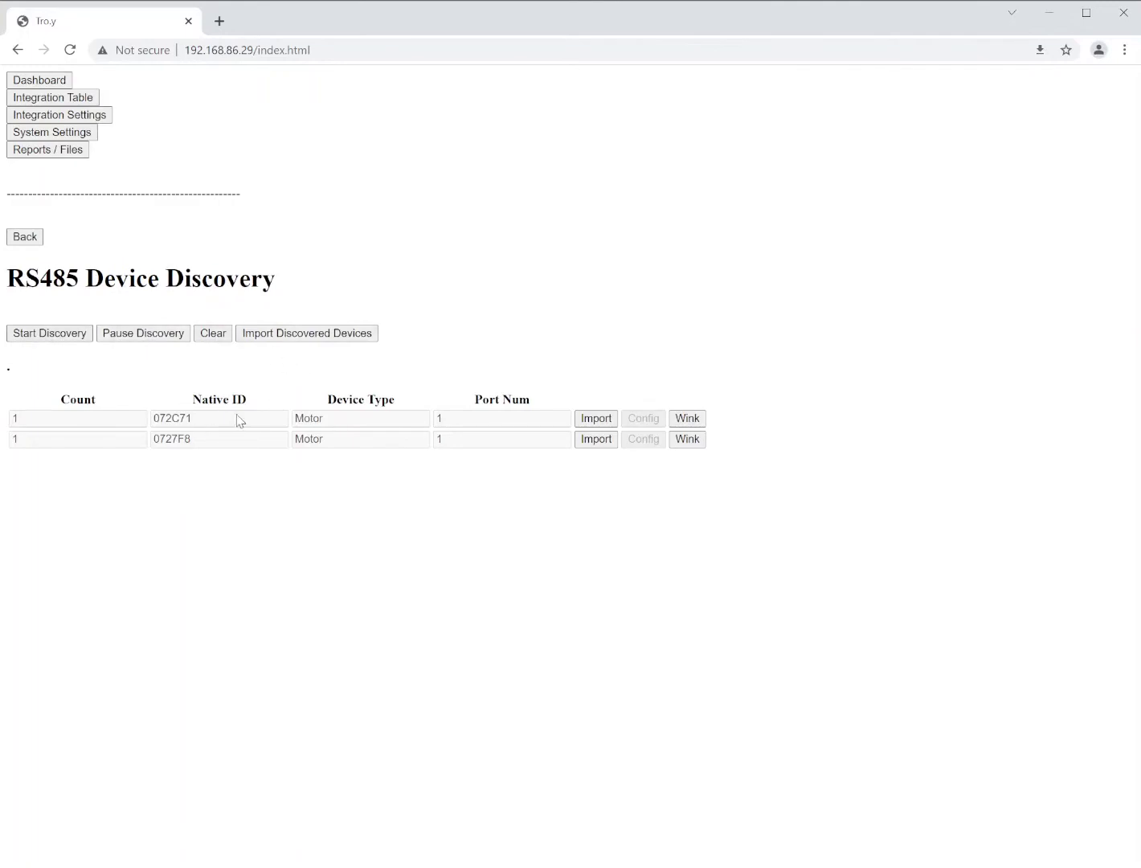
left_click(209, 338)
double_click(36, 424)
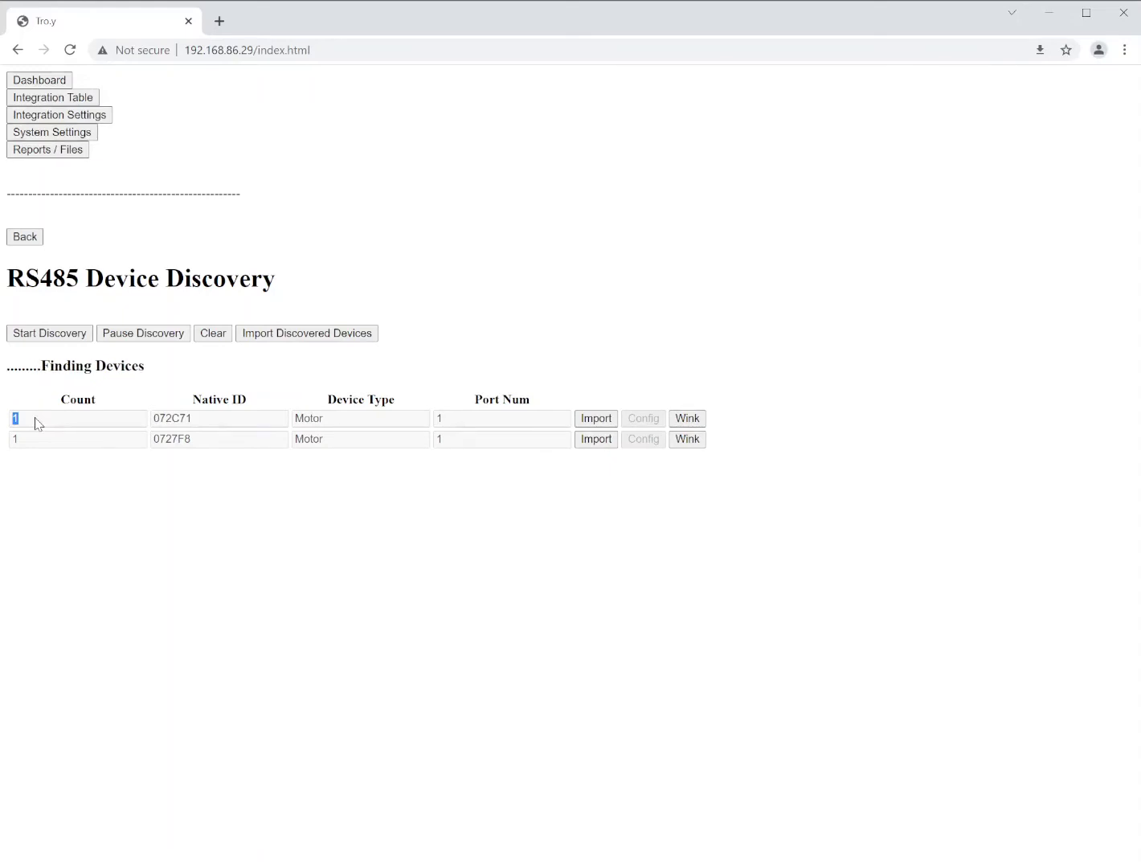
left_click(84, 420)
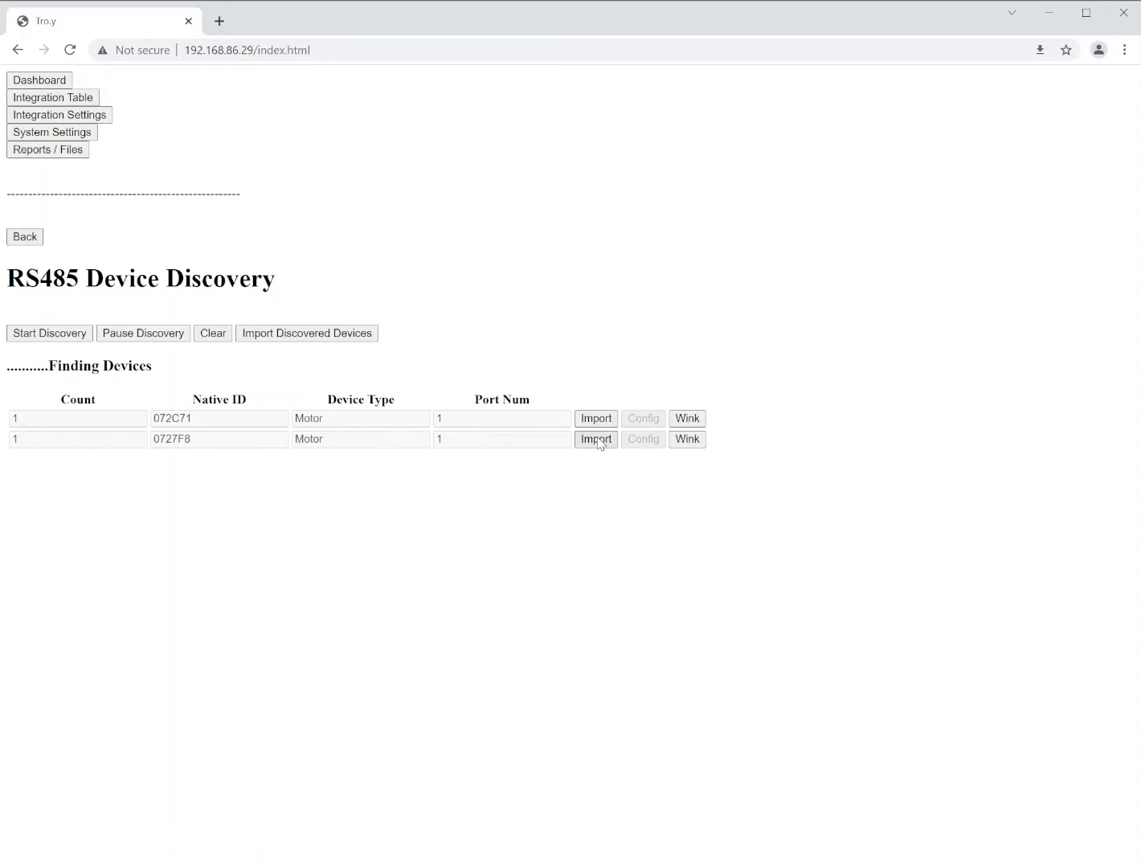
left_click(142, 336)
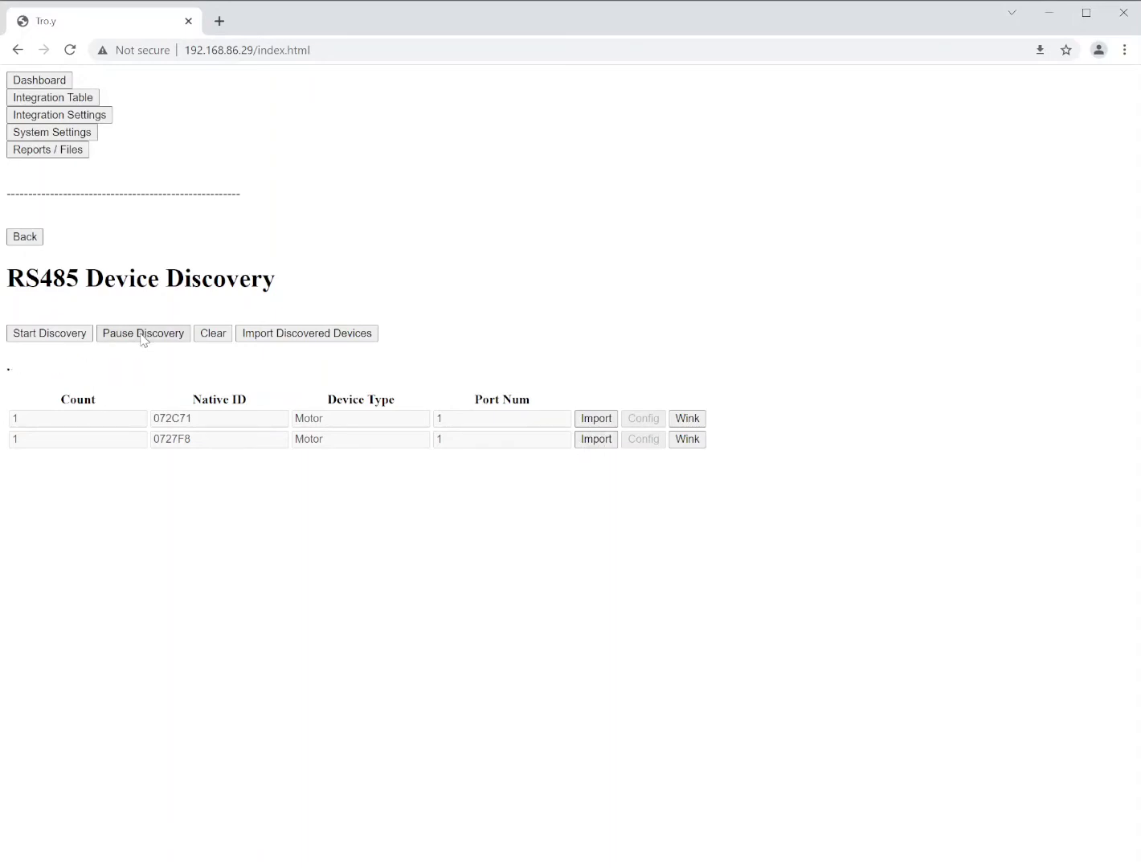
left_click(291, 336)
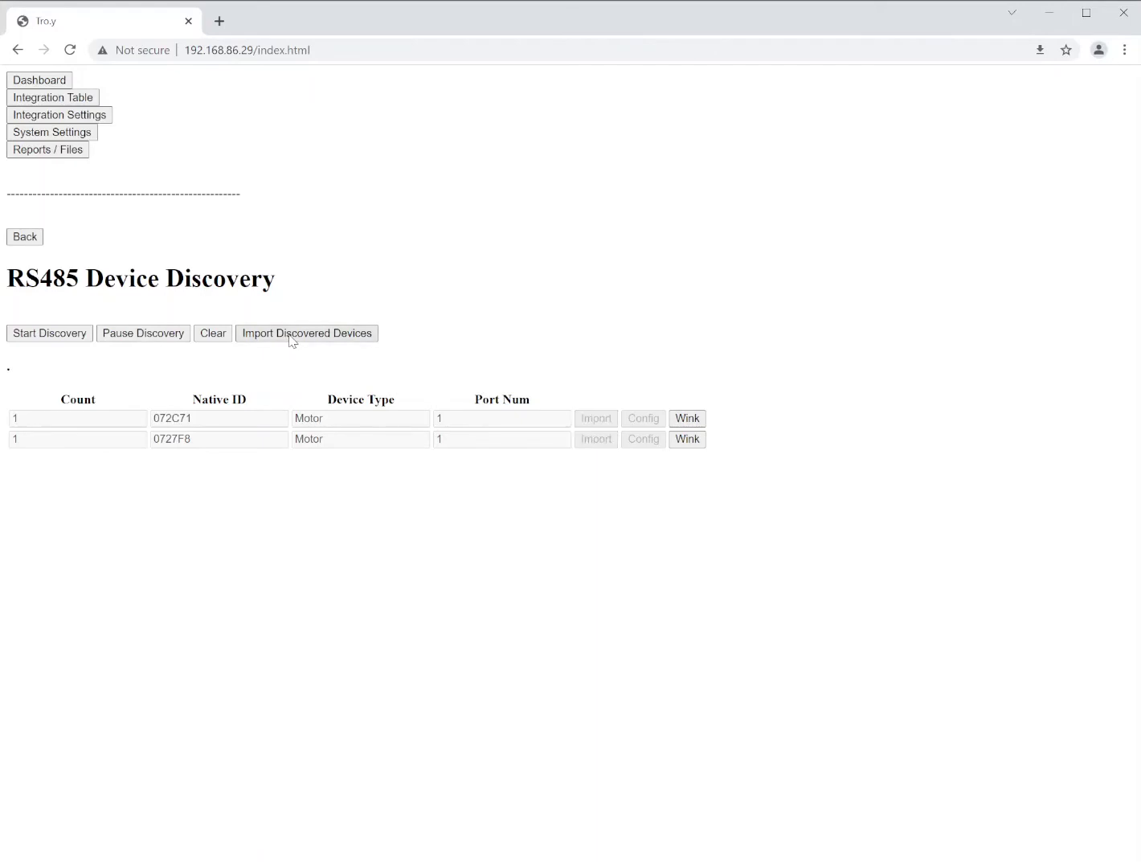
Return to the Device Integration Table listing ST30 LV 485 (001007) and Shade 3 (001008)
left_click(26, 241)
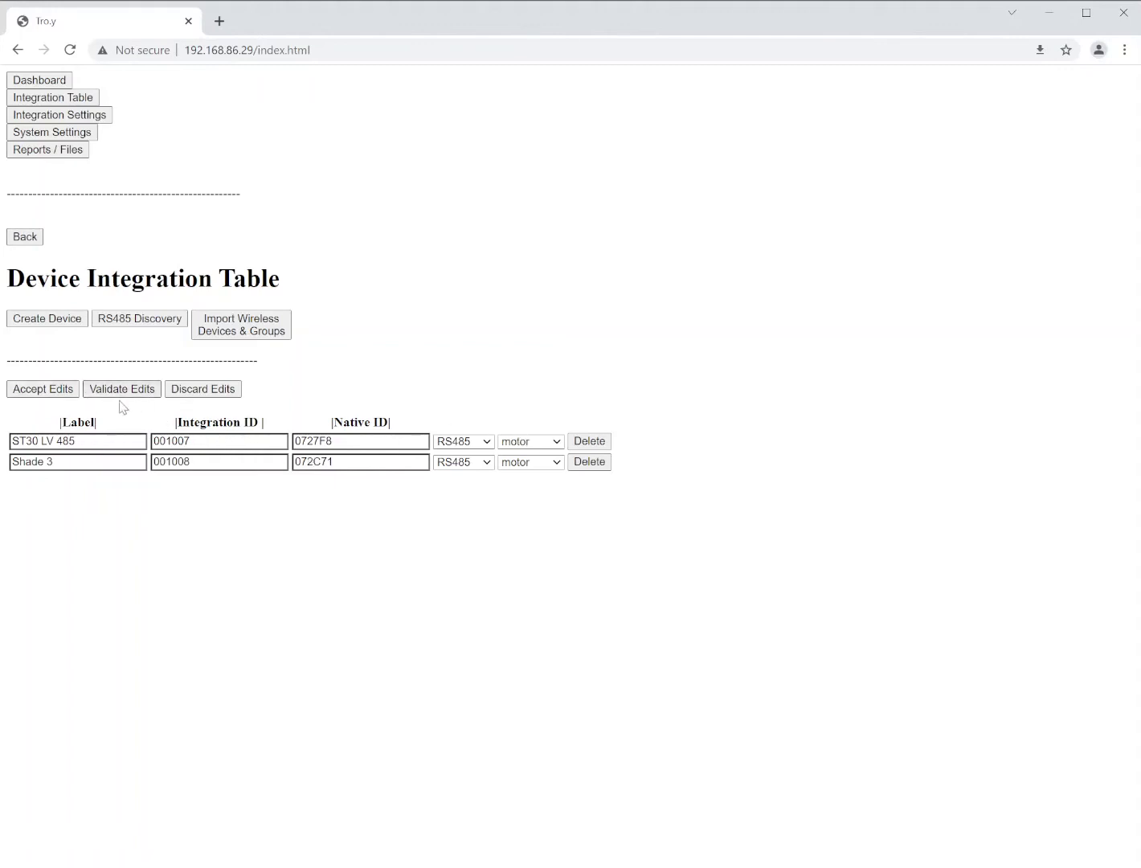
Accept and validate the device edits with no errors, then return to the Aggregate table
left_click(50, 390)
left_click(125, 393)
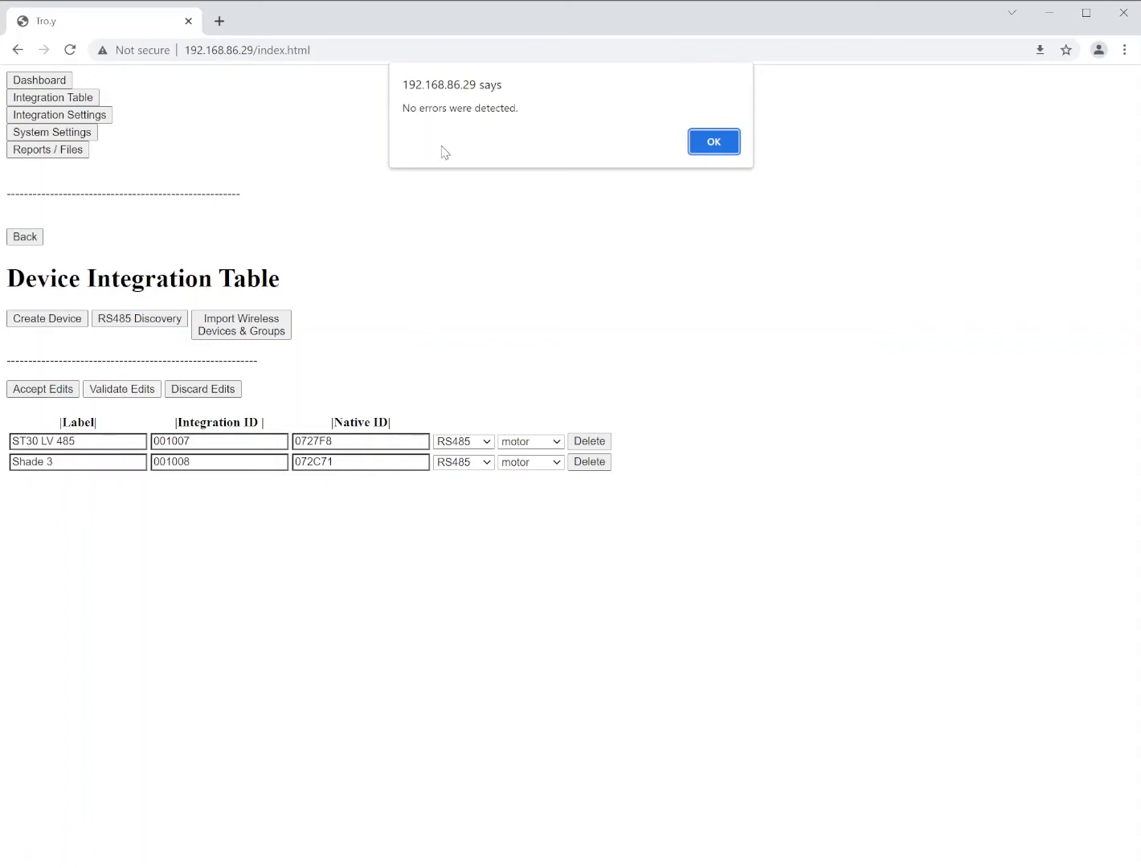
left_click_drag(401, 108, 532, 101)
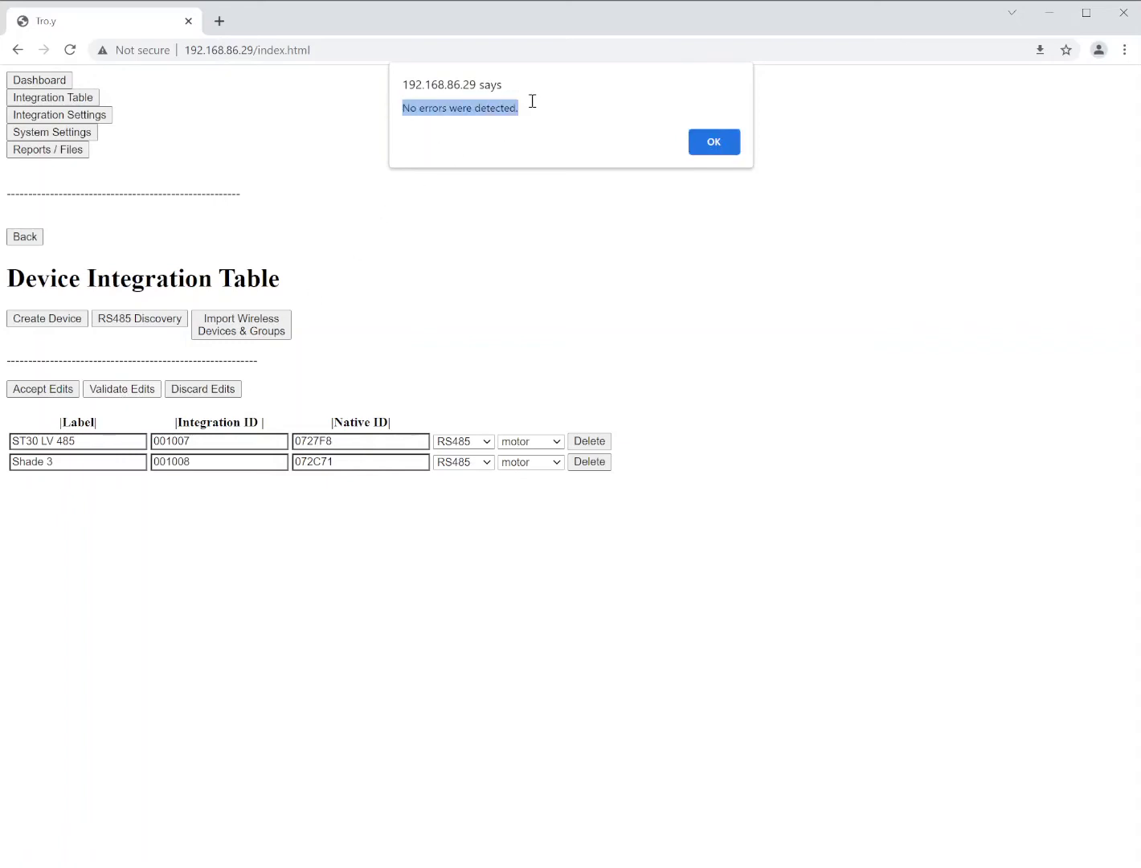
left_click(712, 143)
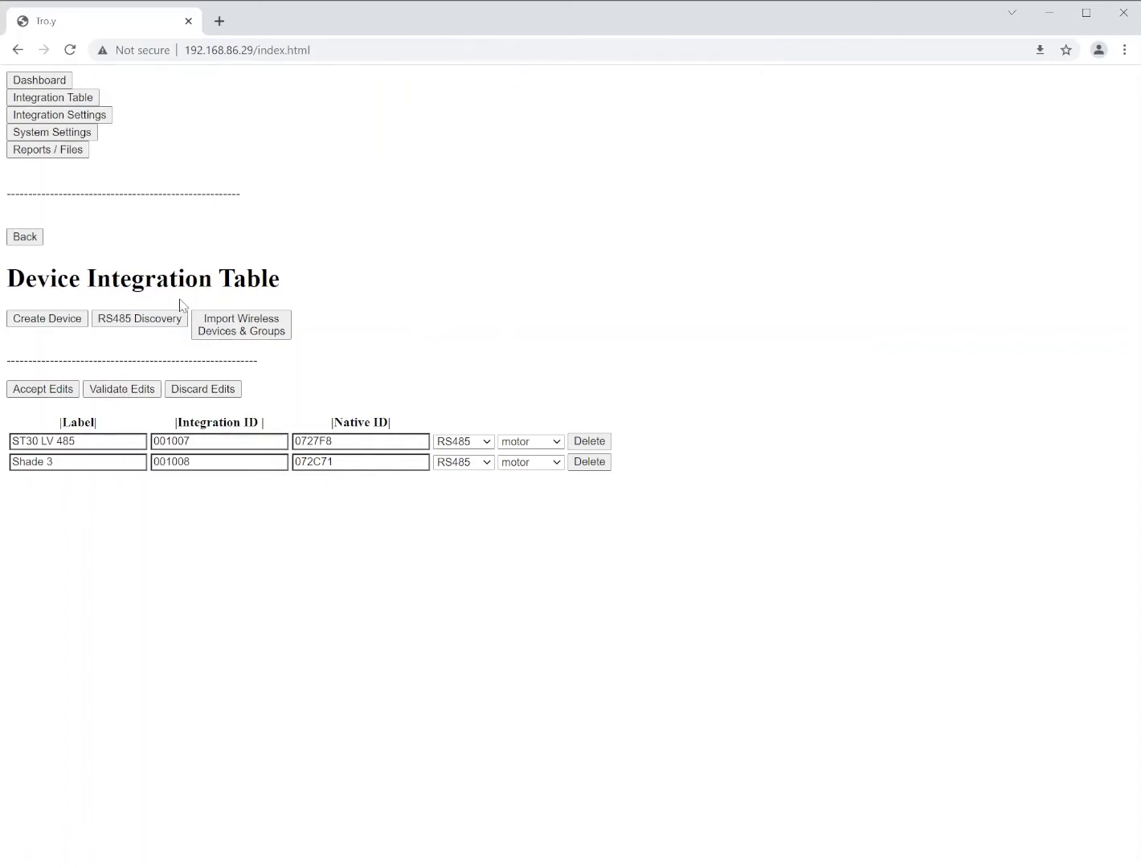
left_click(25, 238)
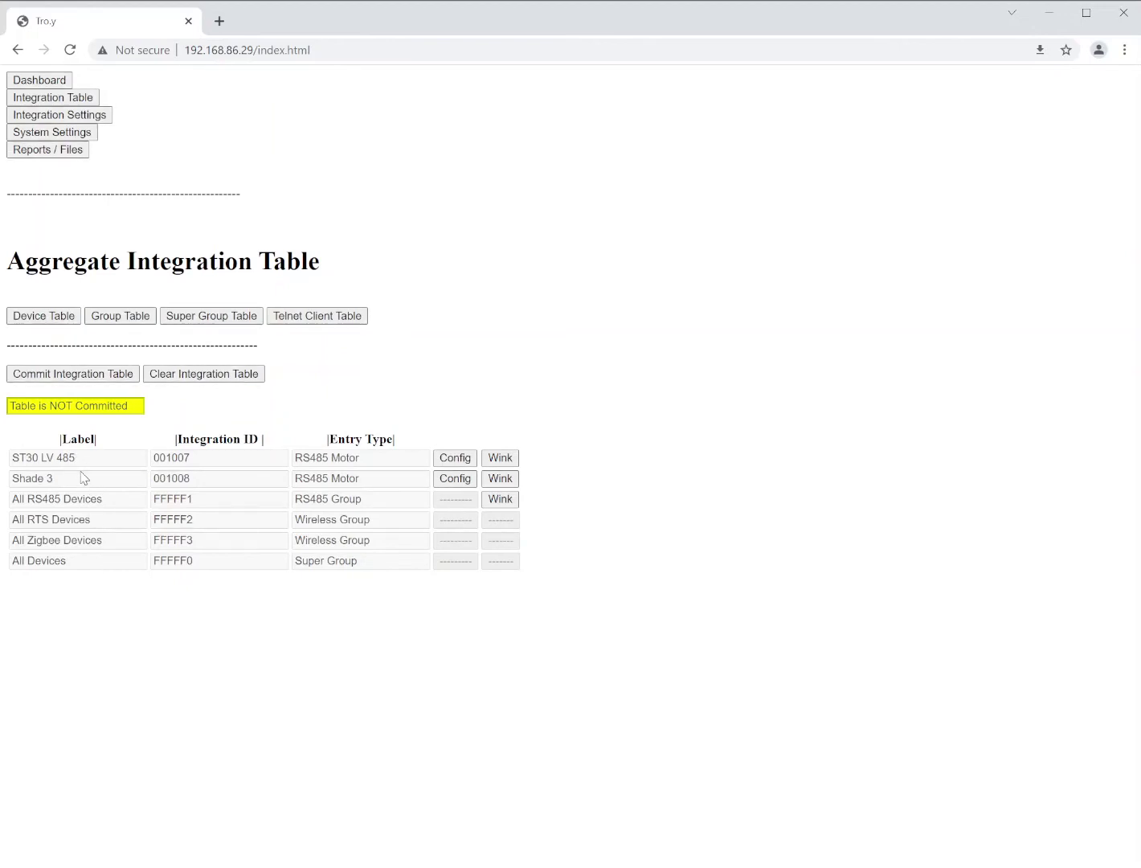
Open the ST30 LV 485 motor's configuration and view its properties (type ST30, rotation Reverse)
left_click(456, 459)
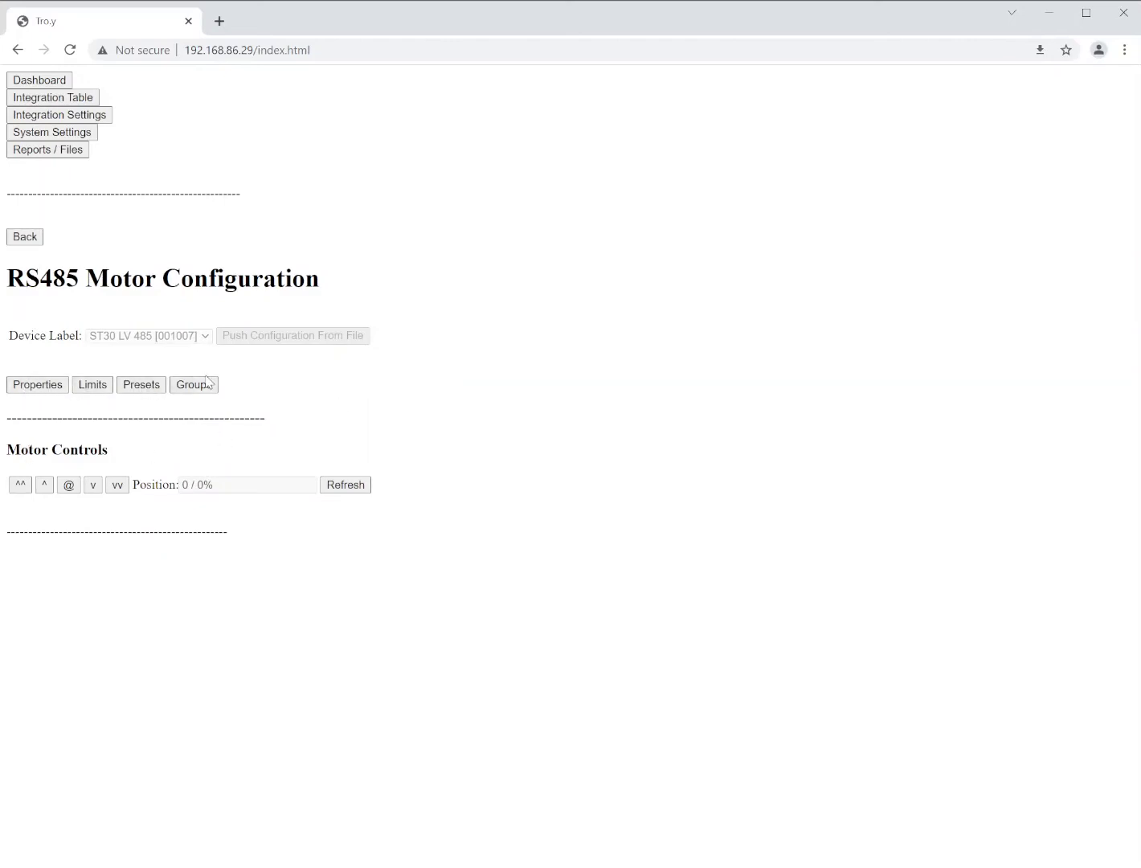
left_click(38, 388)
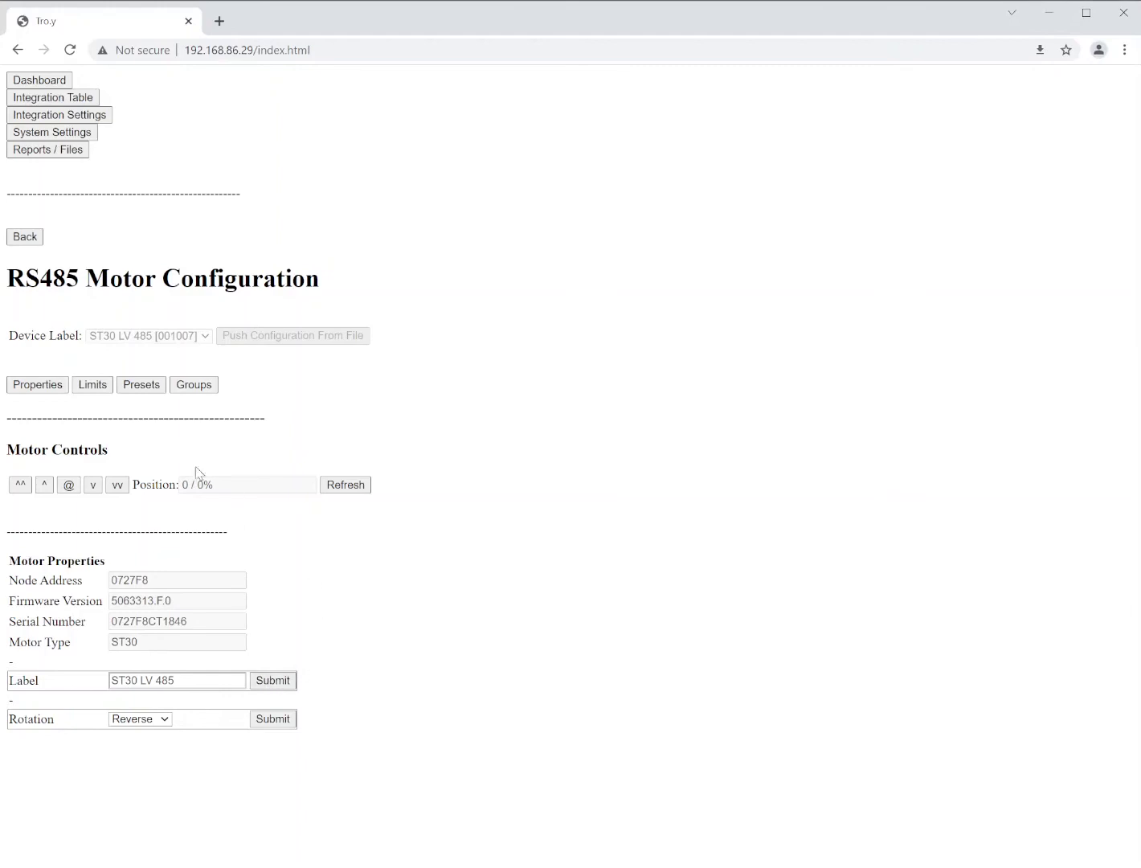
Show the ST30 LV 485 Motor Limits: upper limit 0, lower limit 440
left_click(93, 386)
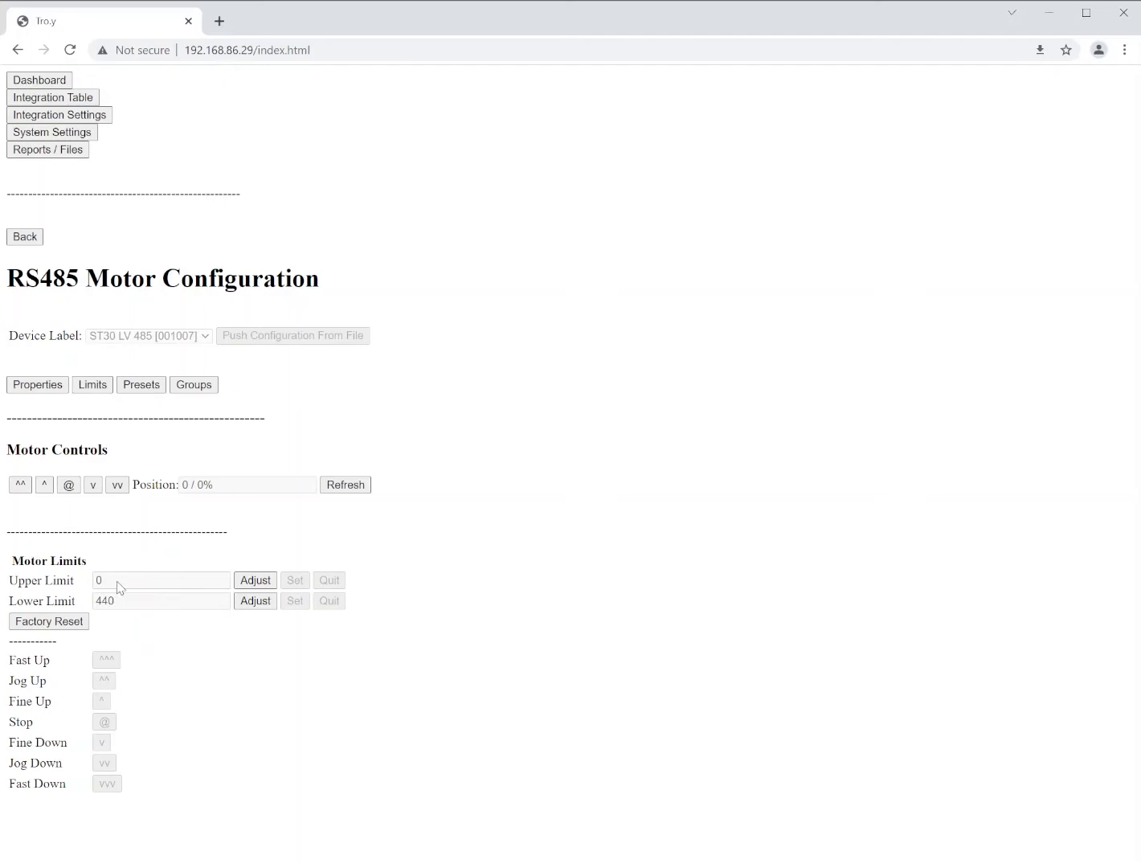
mouse_move(112, 587)
left_mouse_down()
mouse_move(87, 594)
mouse_move(101, 609)
left_mouse_up()
left_click_drag(10, 561, 99, 565)
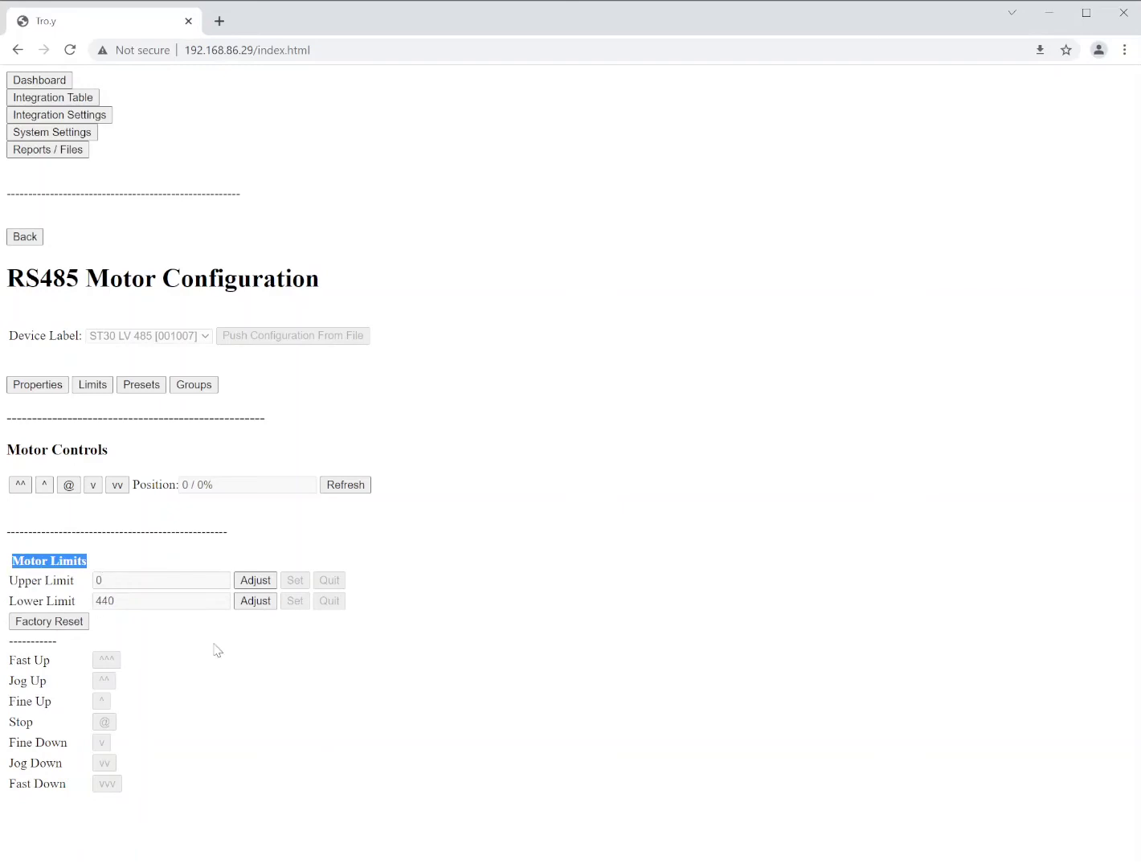
left_click_drag(6, 604, 101, 607)
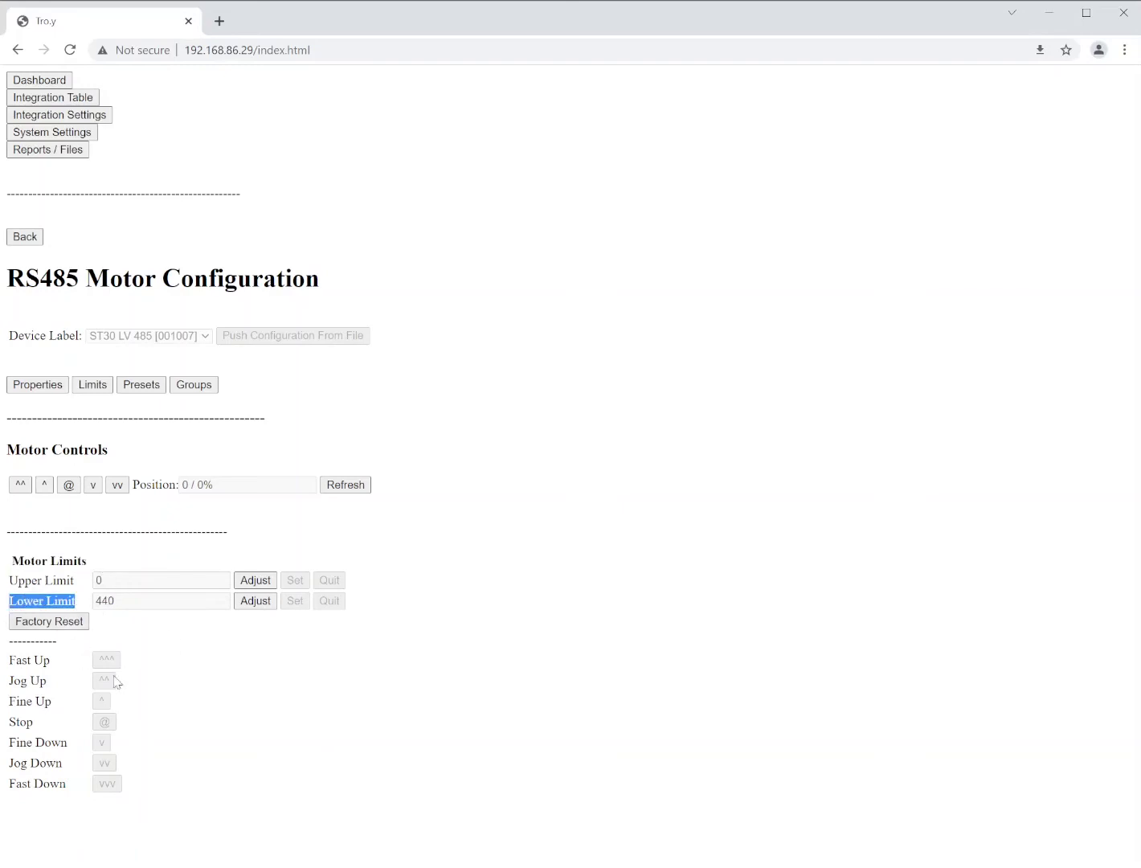
Re-adjust the lower limit, reviewing the Fast Up to Fine Up jog buttons, and set it at 440
left_click(255, 603)
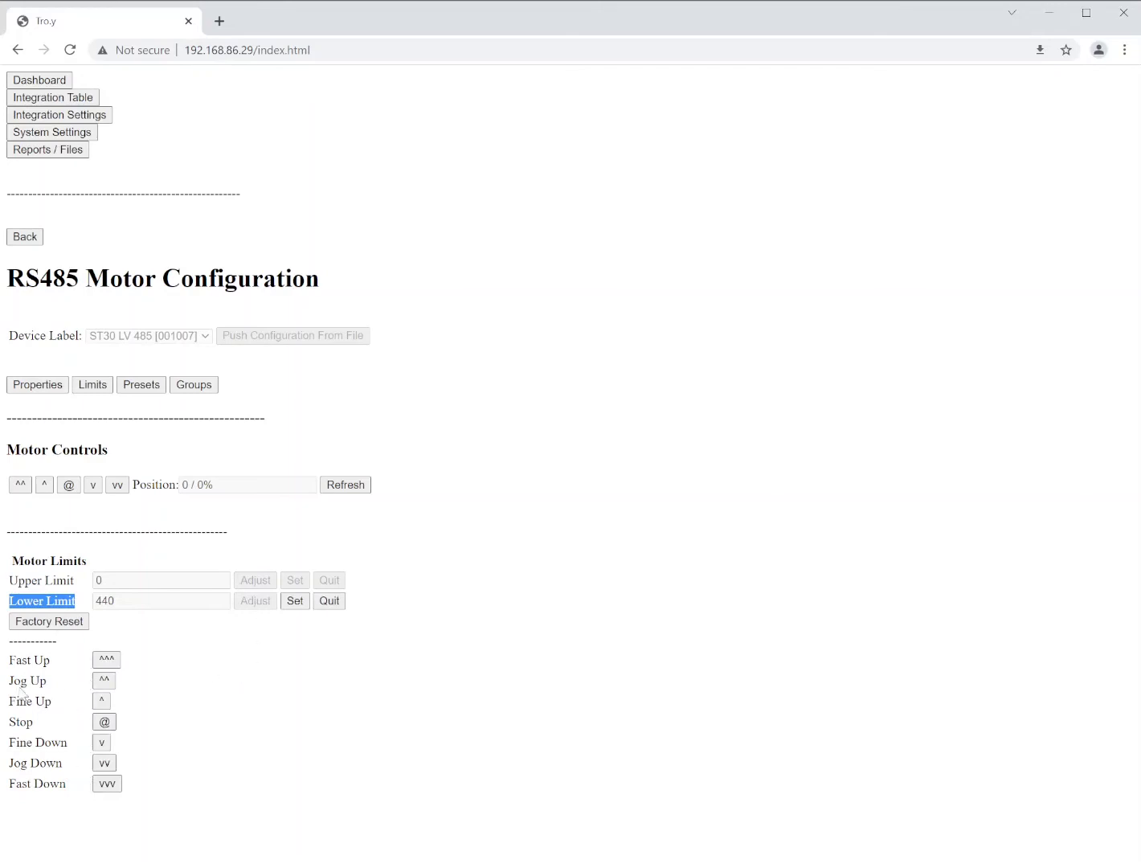
left_click_drag(14, 659, 52, 661)
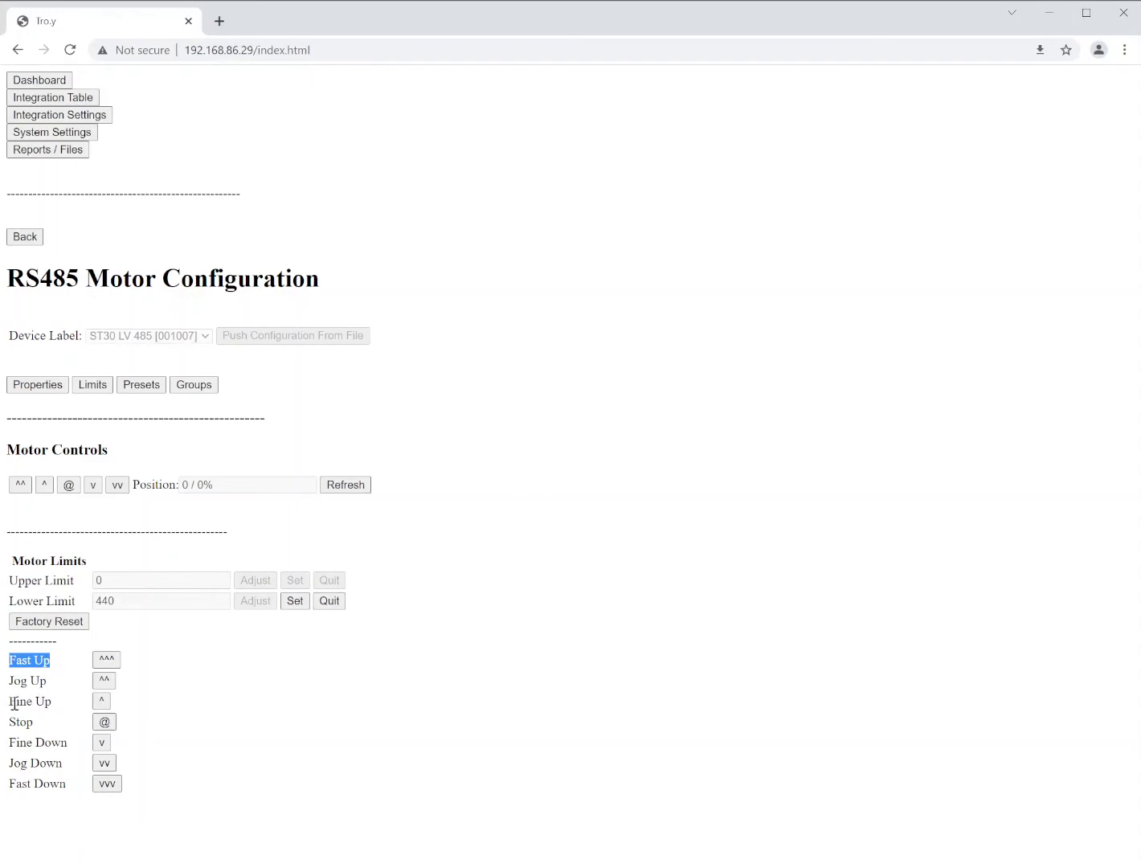
left_click_drag(10, 701, 53, 703)
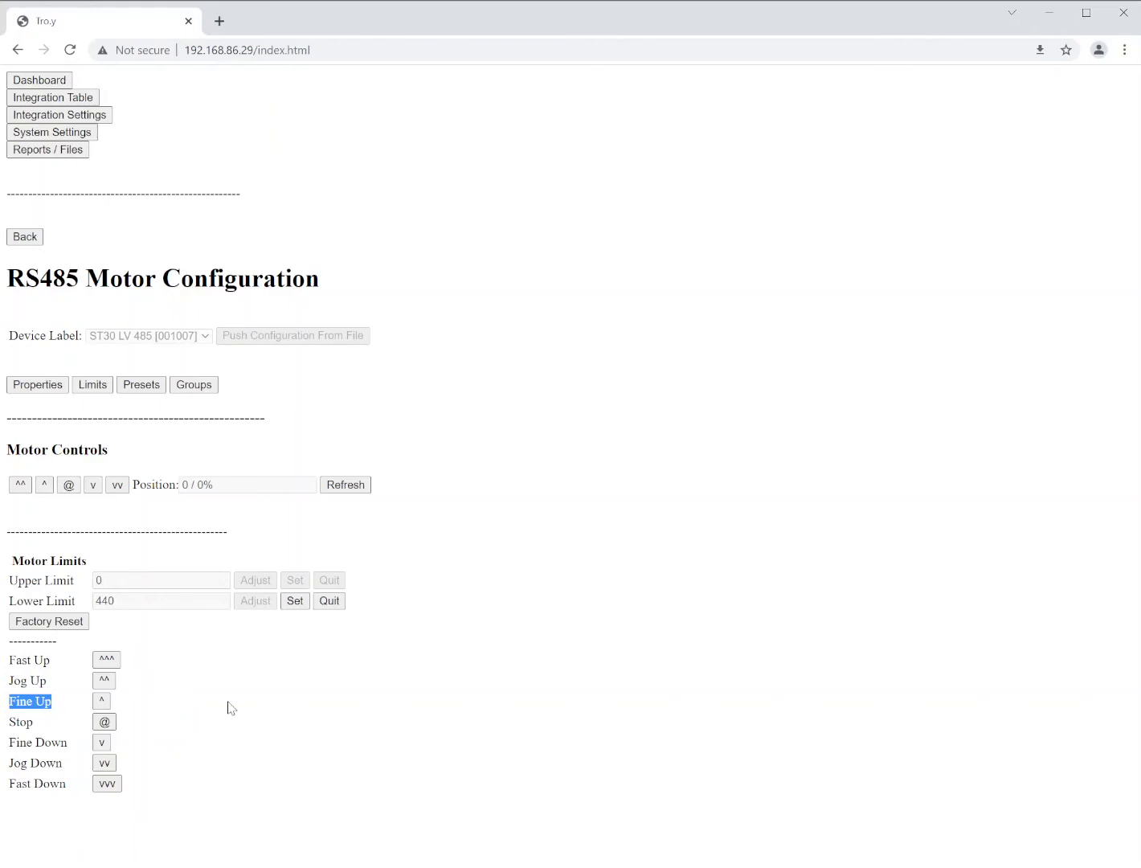
left_click(295, 602)
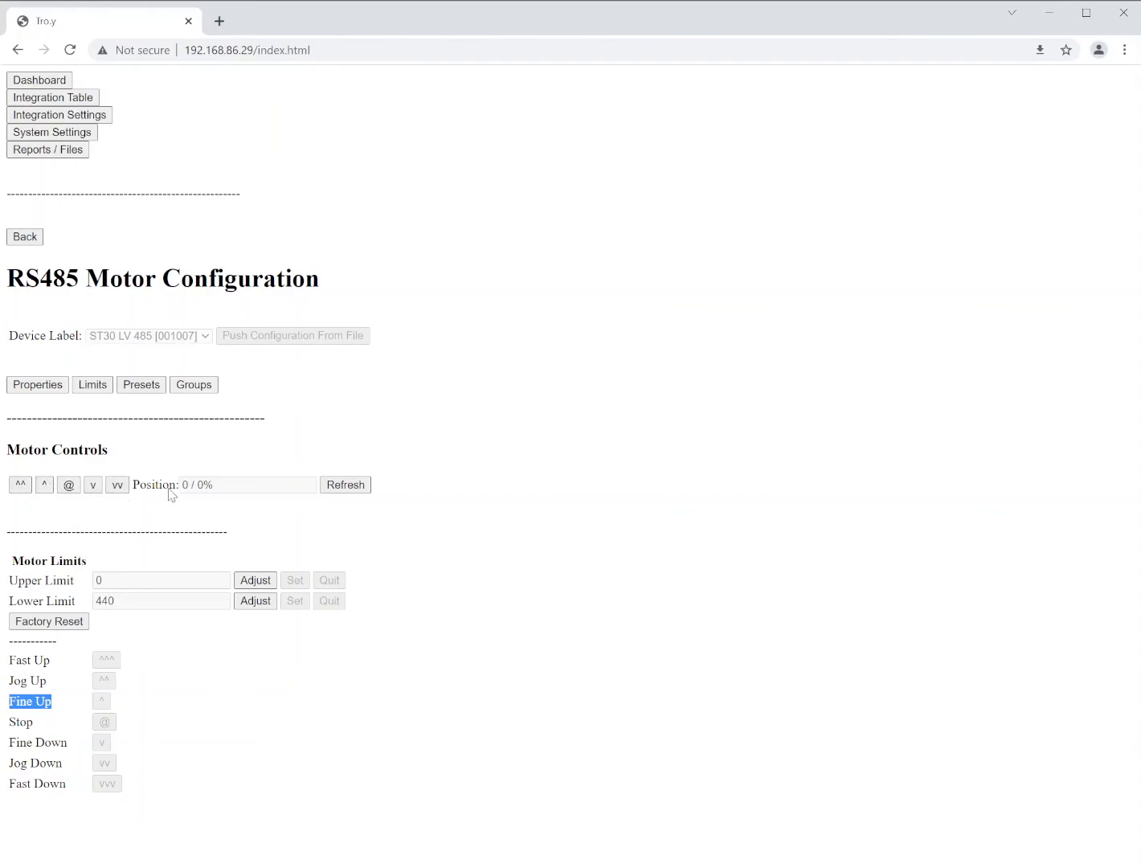
Fill the motor presets with standard 25/50/75 values, then erase them so presets 1–8 are empty
left_click(138, 387)
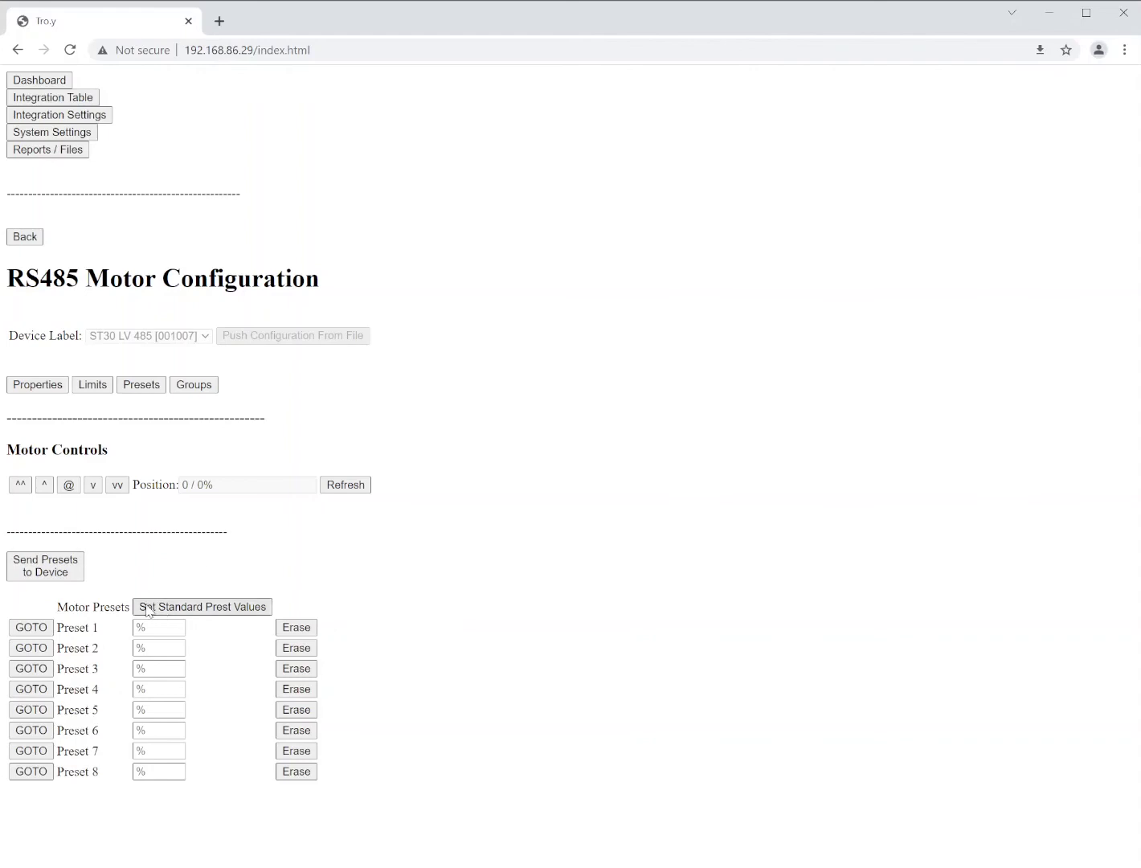
left_click(213, 609)
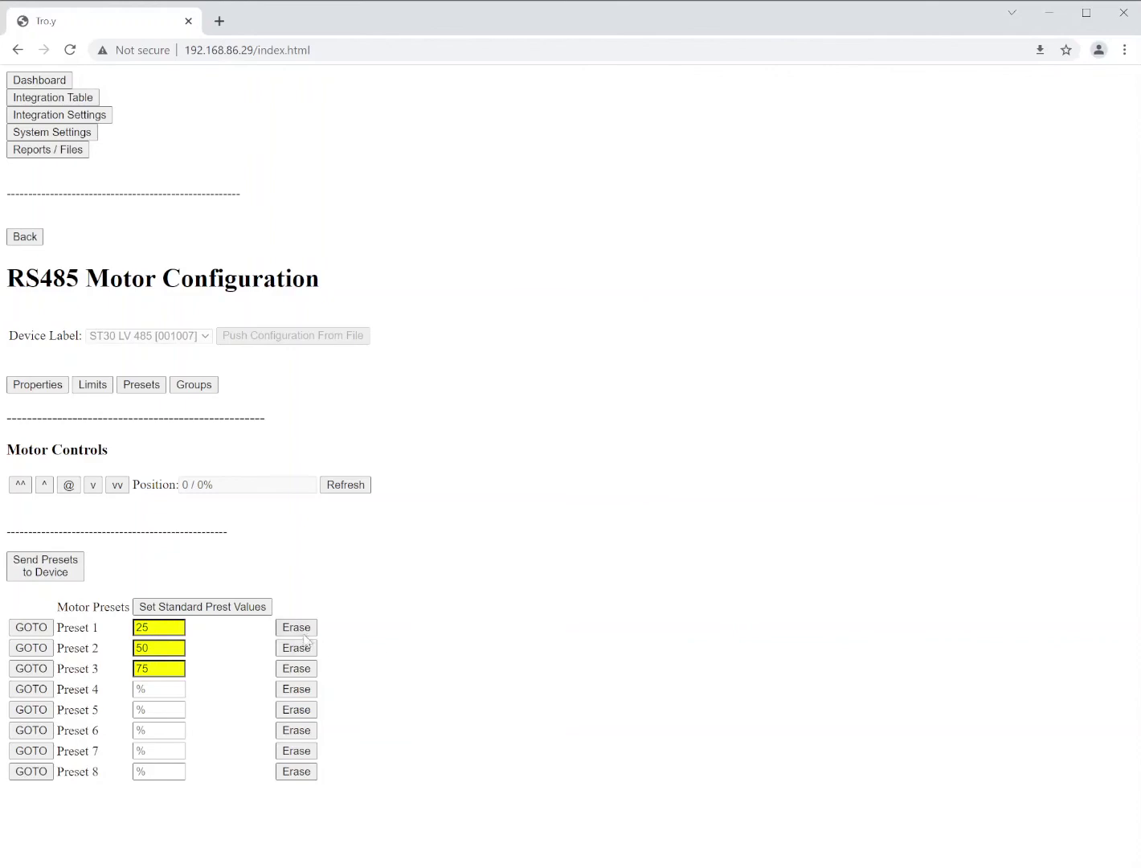
left_click(307, 629)
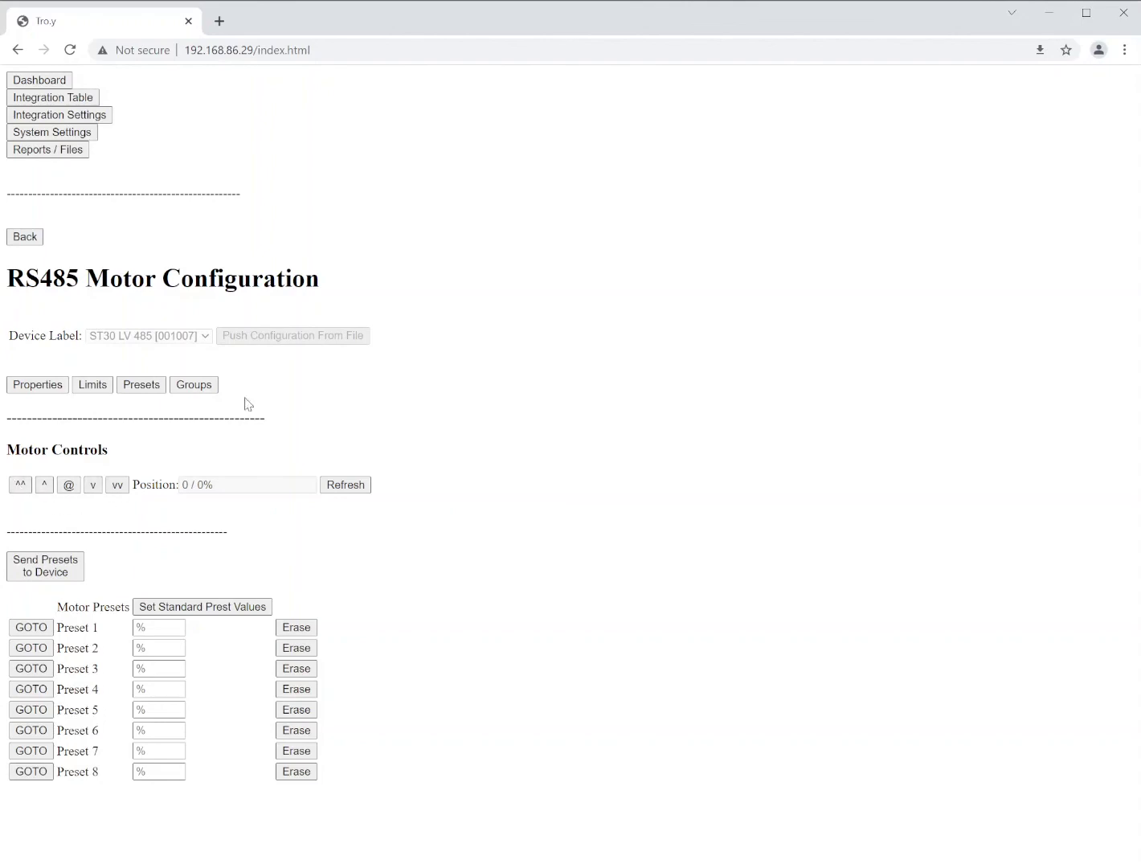
Review the motor's group address assignments, then go back to the Aggregate Integration Table
left_click(194, 386)
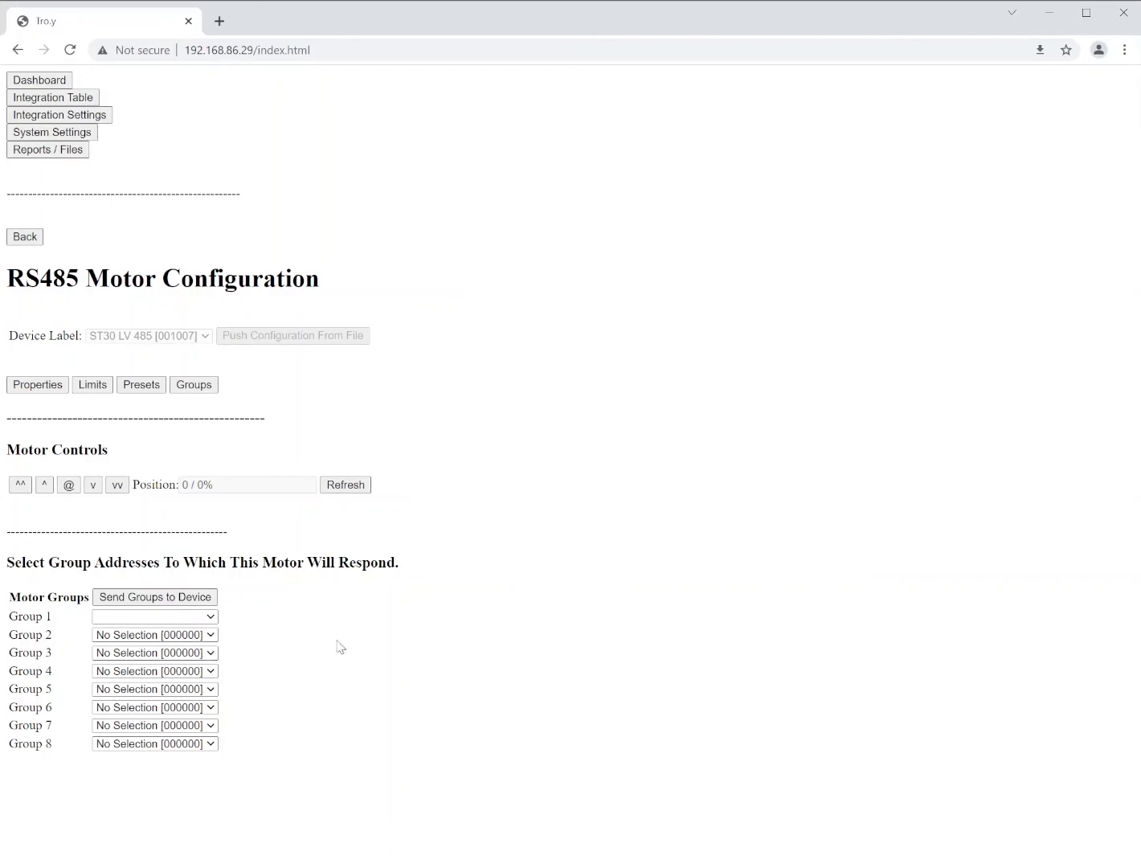
left_click(26, 239)
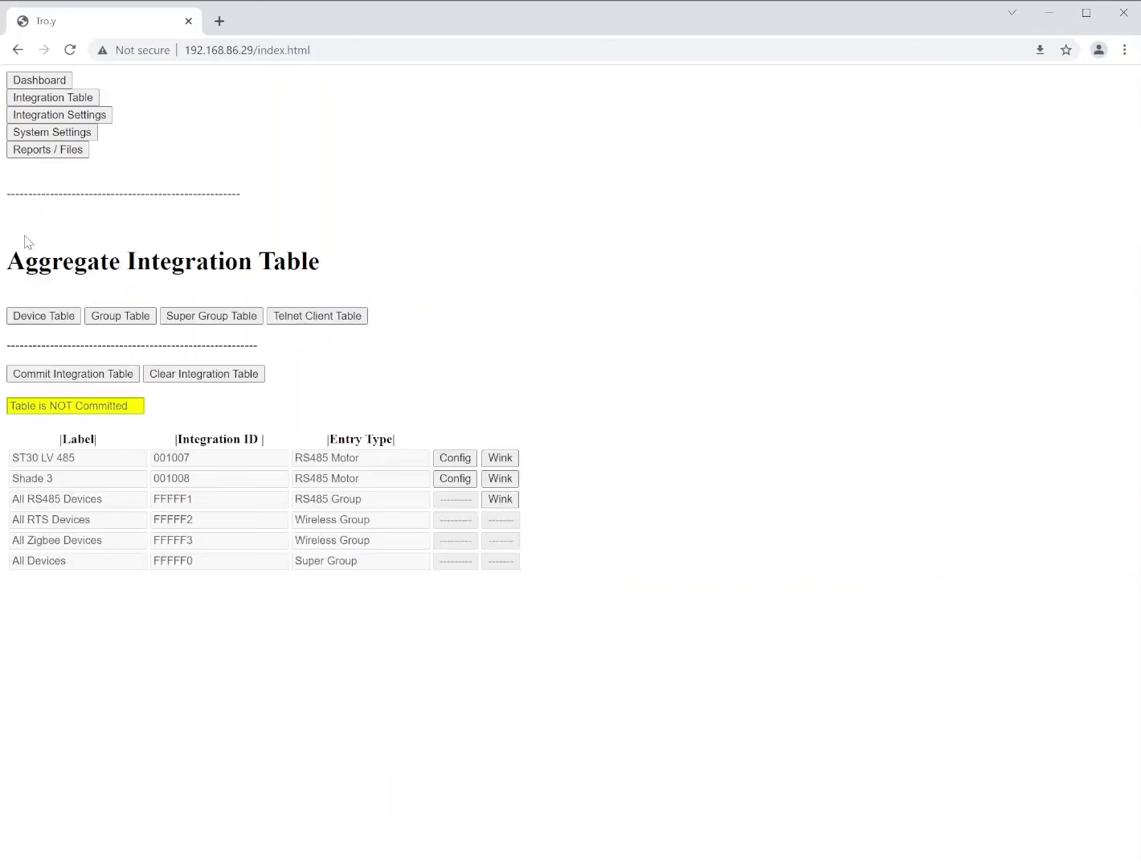
Create a new RS485 group labelled 'Test Group' (00100D) in the Group Table and save it
left_click(112, 320)
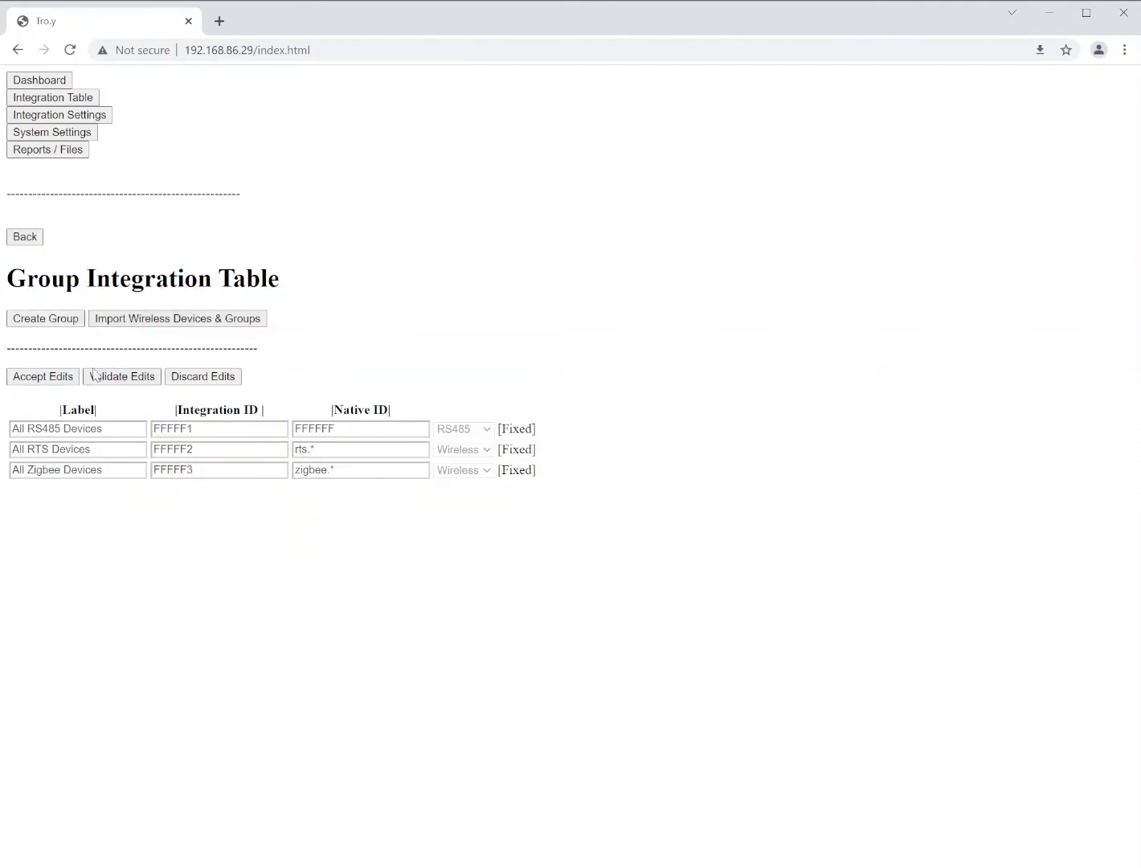
left_click(56, 326)
left_click(113, 430)
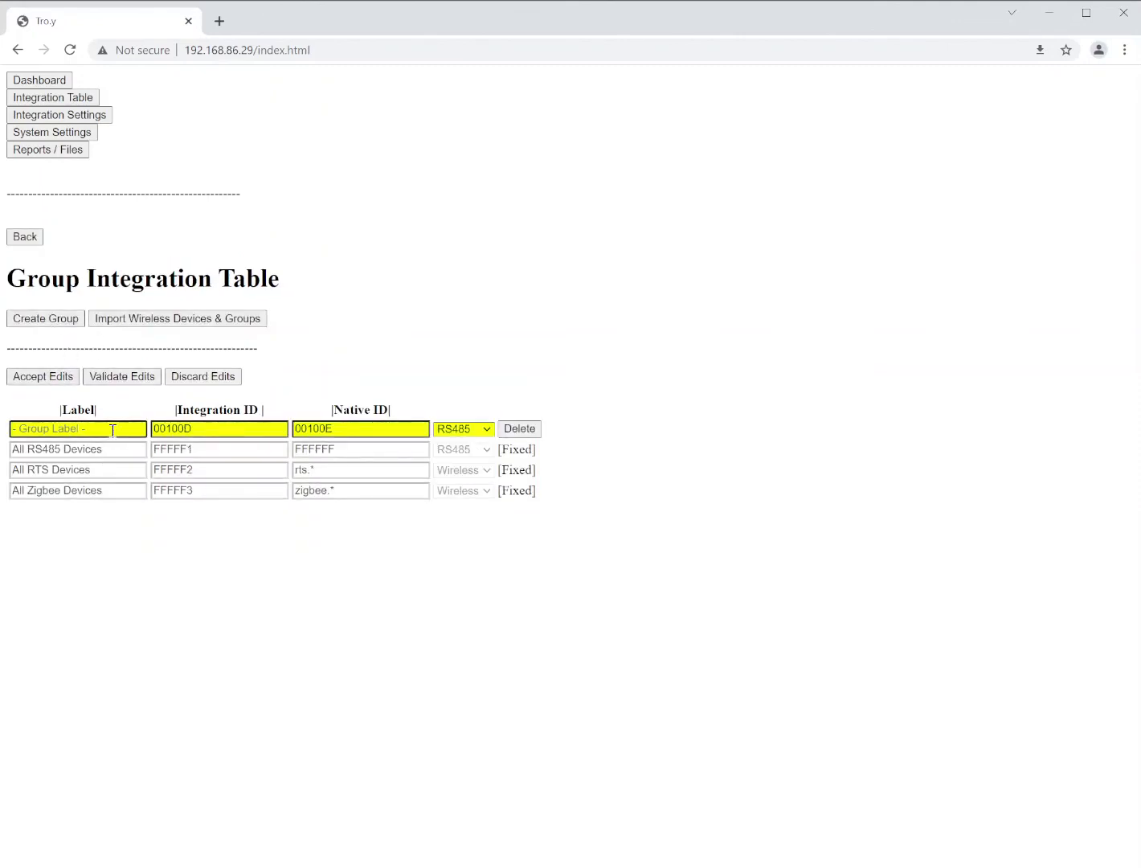
type("Test Group")
left_click(324, 539)
left_click(32, 378)
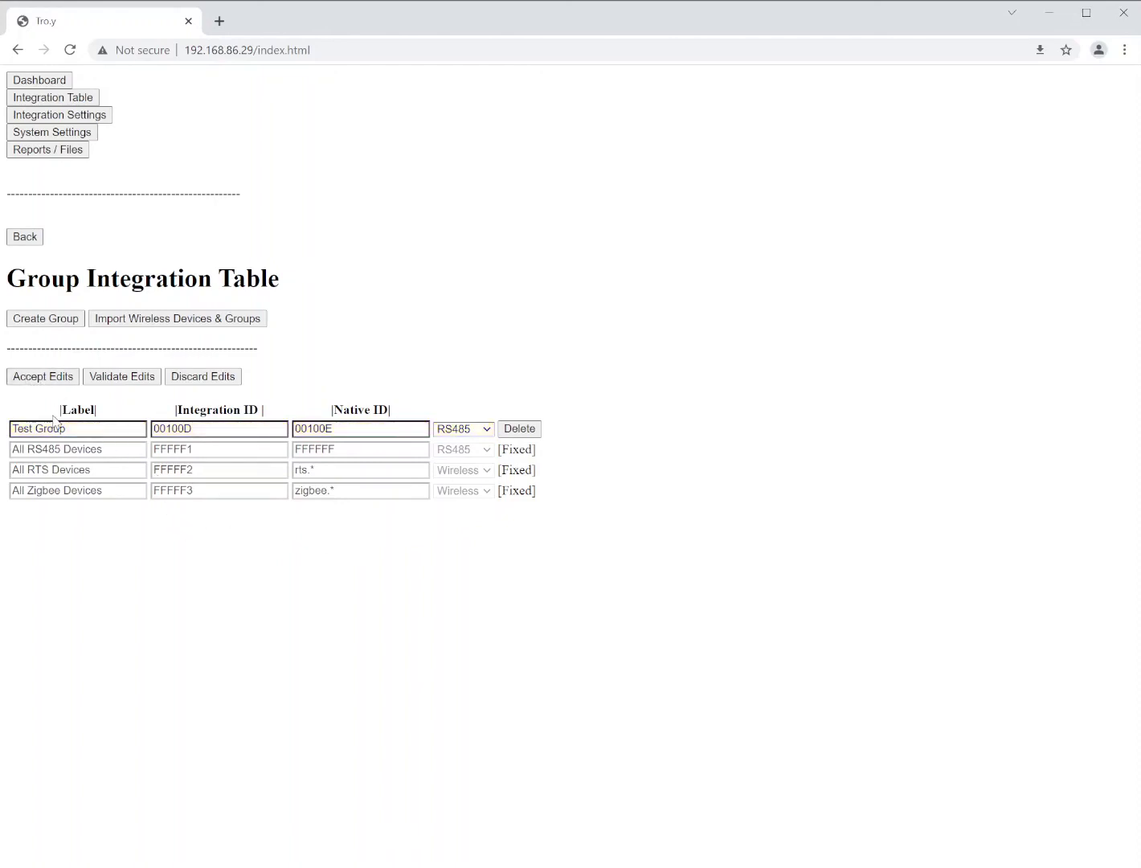
left_click(26, 239)
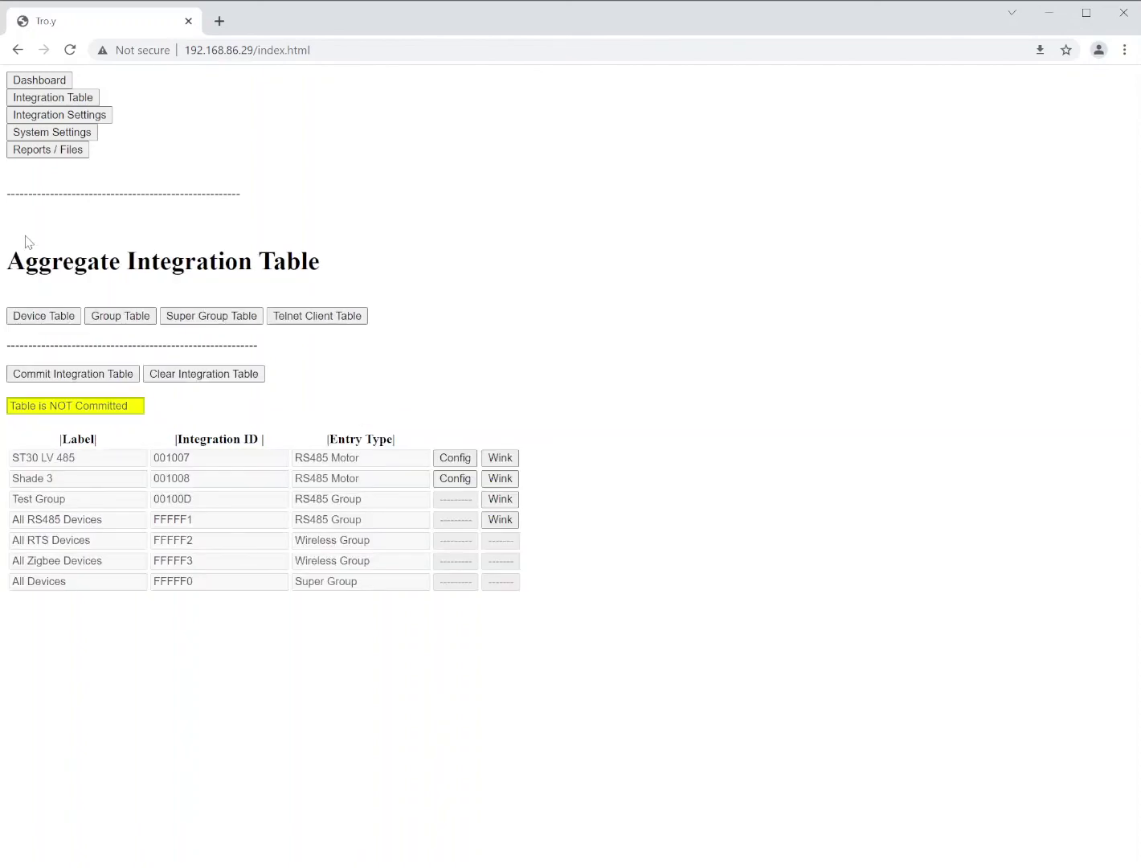
Open the ST30 LV 485 motor's group assignments and set Group 1 to Test Group [00100D]
left_click(444, 459)
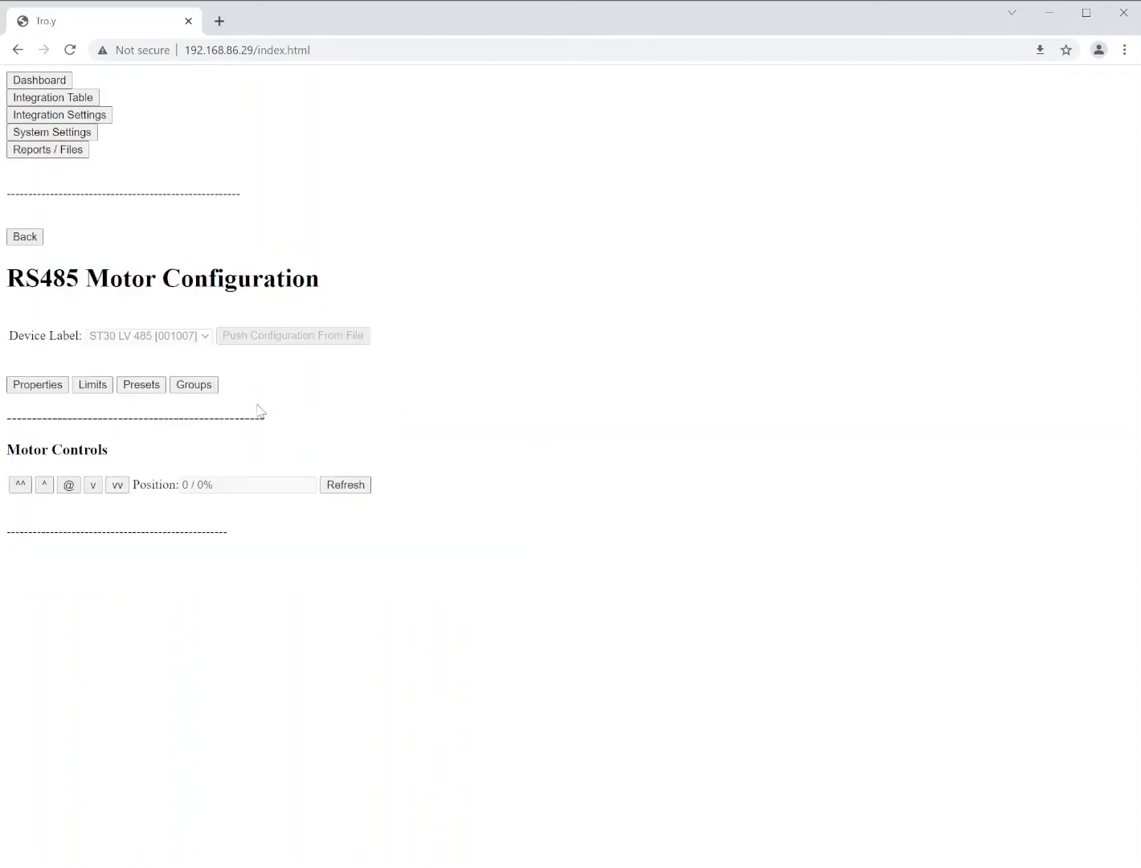
left_click(197, 389)
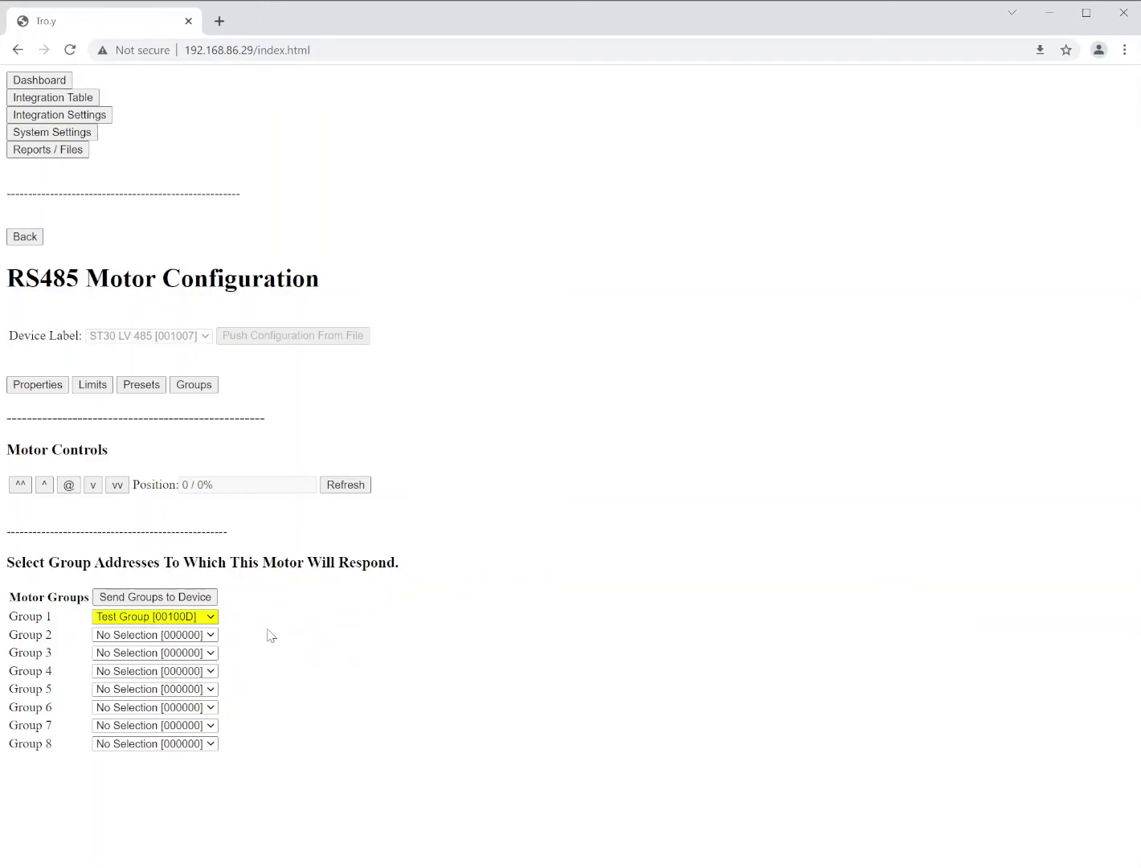
Go back to the Aggregate Integration Table and commit it with Test Group included
left_click(25, 237)
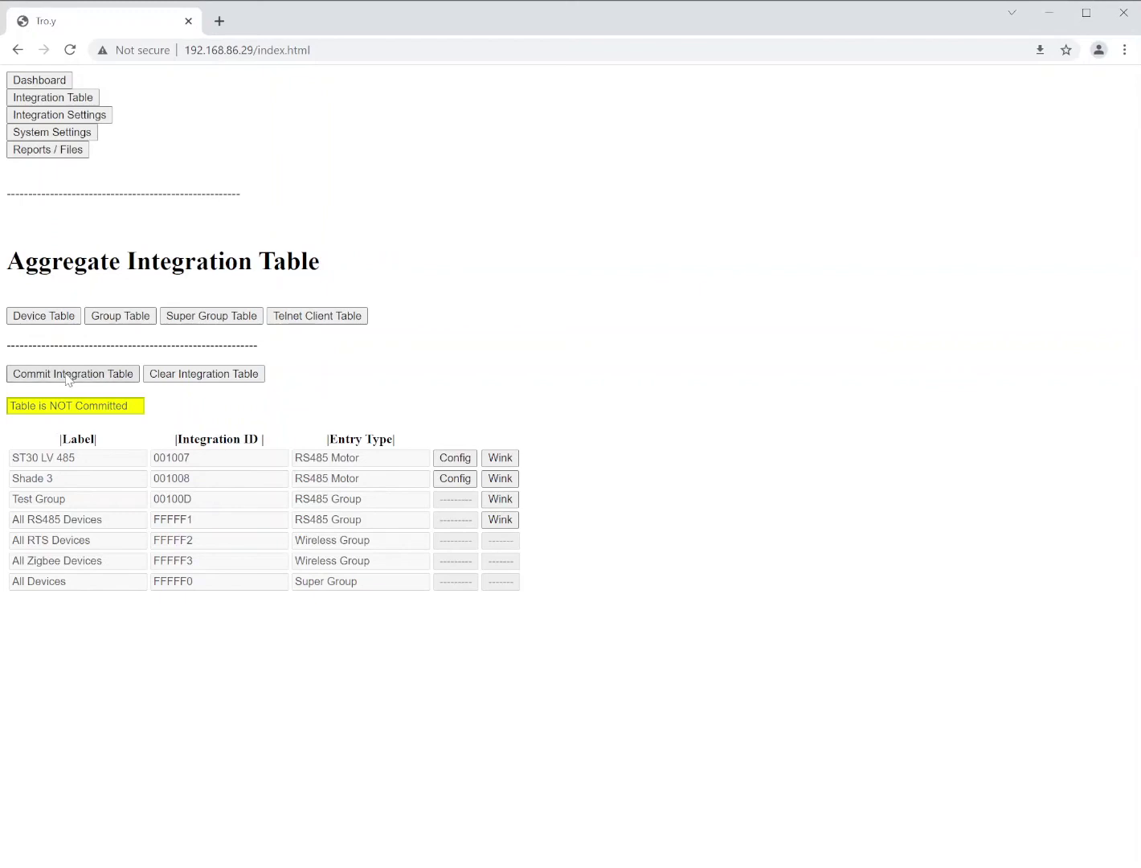
left_click(67, 376)
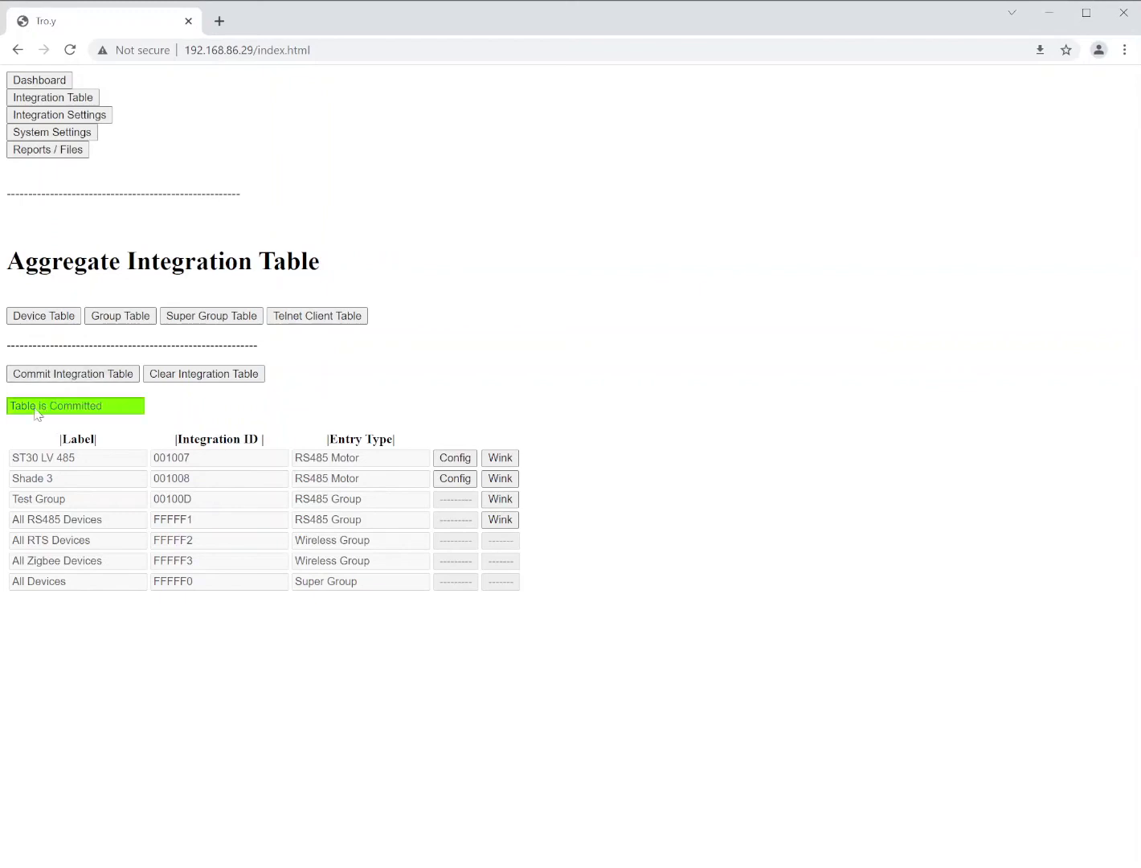